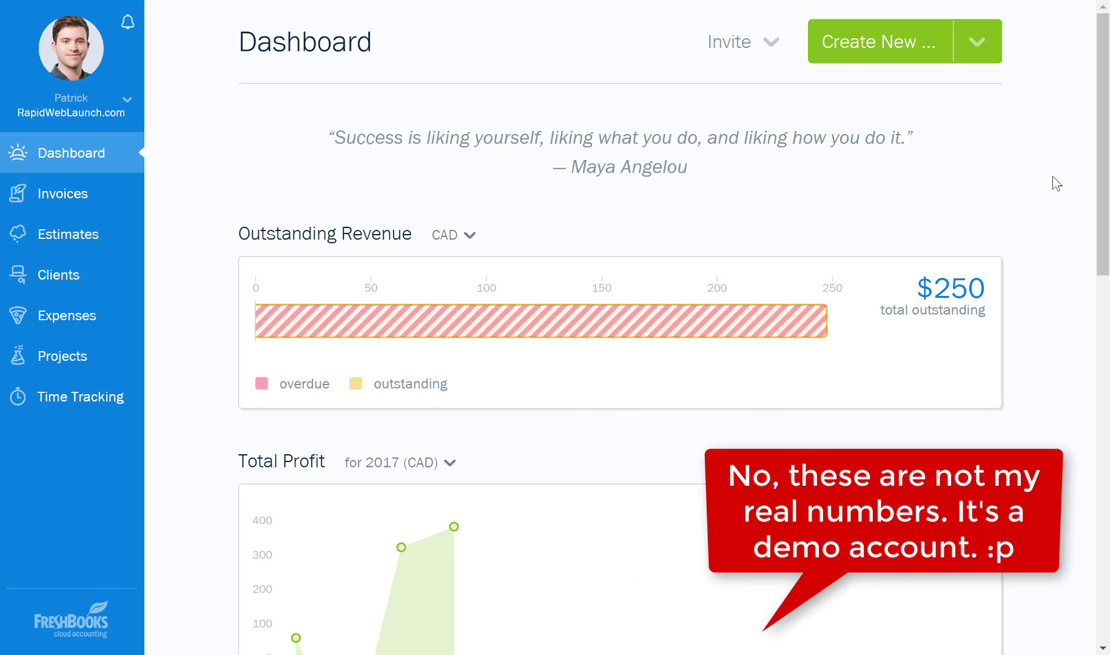
# Look at the currency options for the dashboard's Outstanding Revenue chart
pyautogui.moveTo(1105, 100)
pyautogui.mouseDown()
pyautogui.moveTo(1108, 493)
pyautogui.moveTo(1103, 91)
pyautogui.mouseUp()
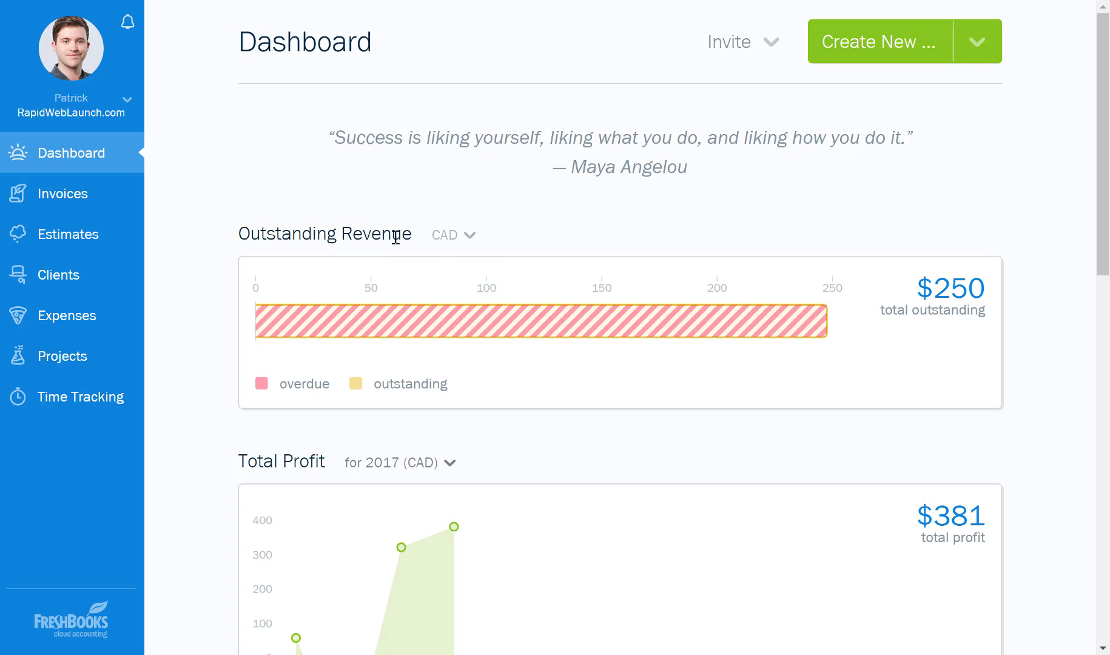
pyautogui.click(459, 242)
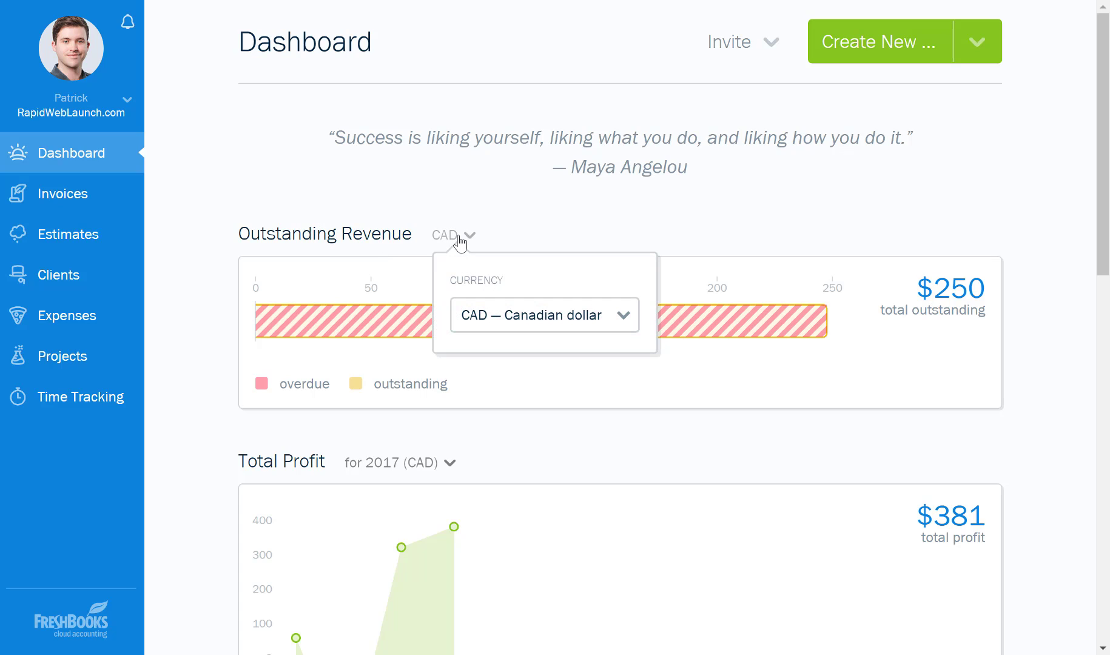
pyautogui.click(541, 320)
pyautogui.click(702, 228)
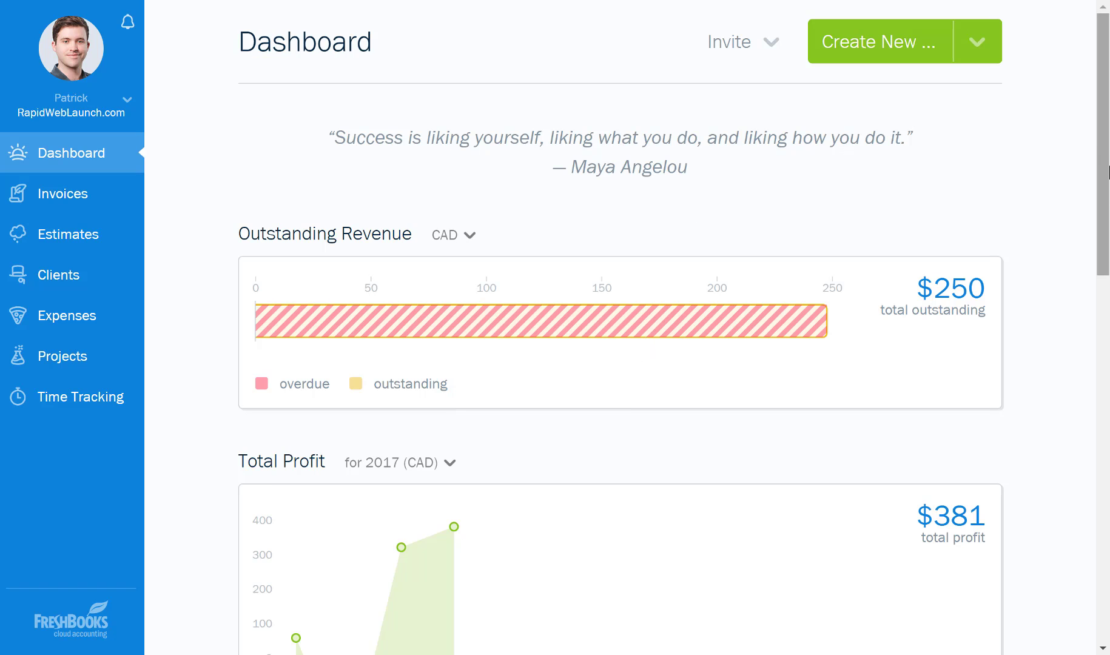
# Look at the date range, grouping and currency options for the Total Profit chart
pyautogui.moveTo(1103, 163); pyautogui.dragTo(1101, 290)
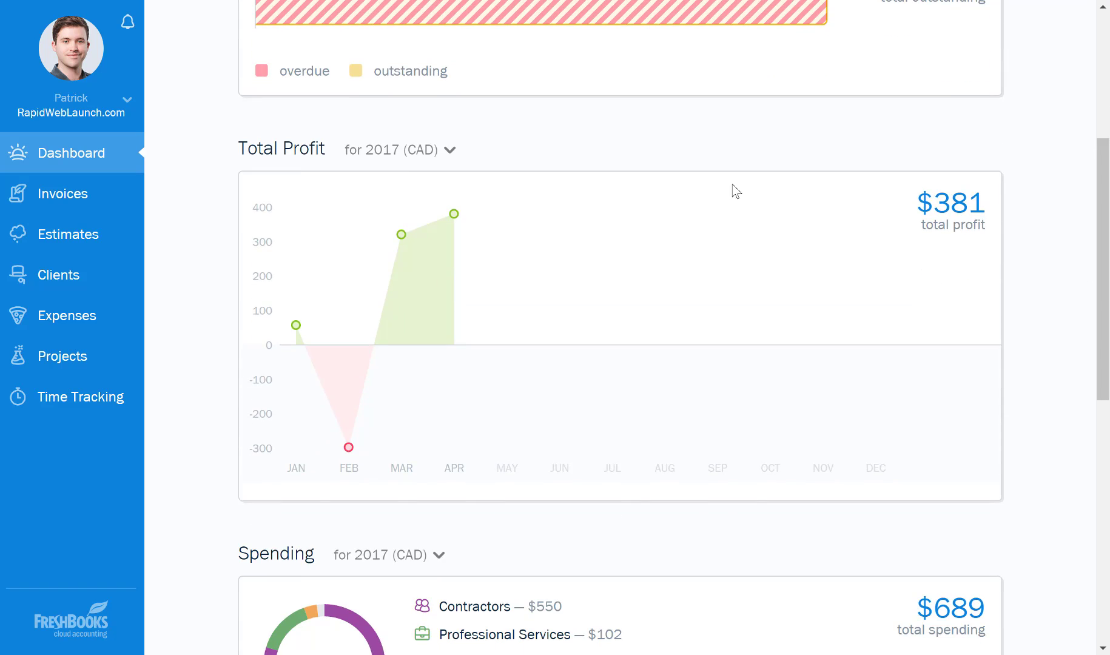
pyautogui.click(426, 159)
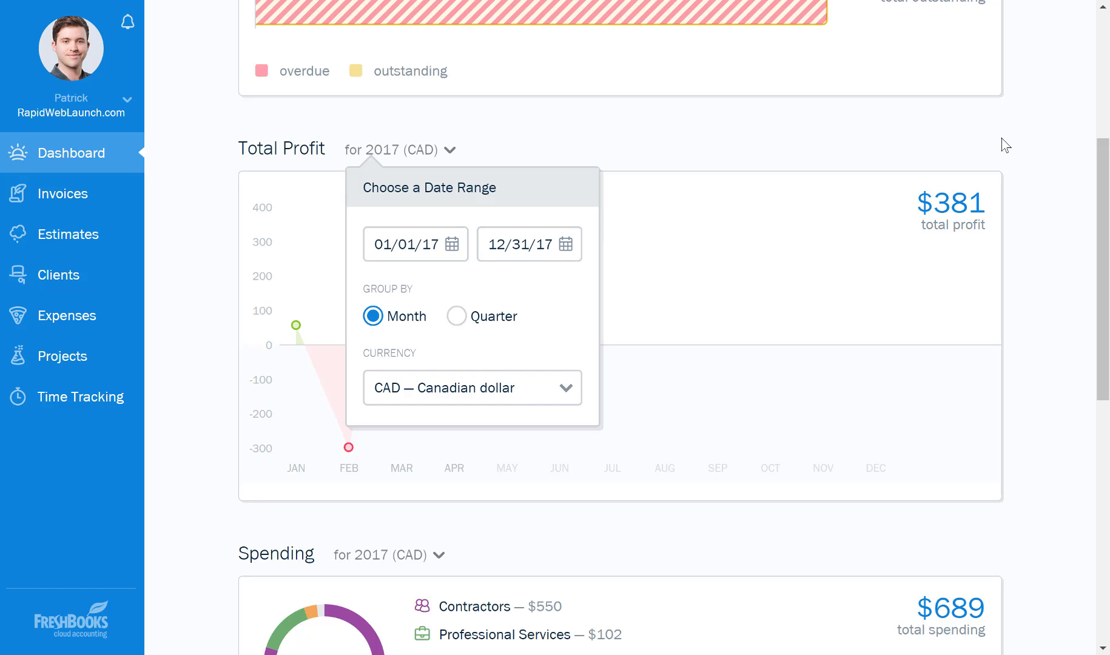
pyautogui.click(1034, 160)
# Check the date range and currency options for the dashboard's Spending chart
pyautogui.moveTo(1105, 193); pyautogui.dragTo(1067, 321)
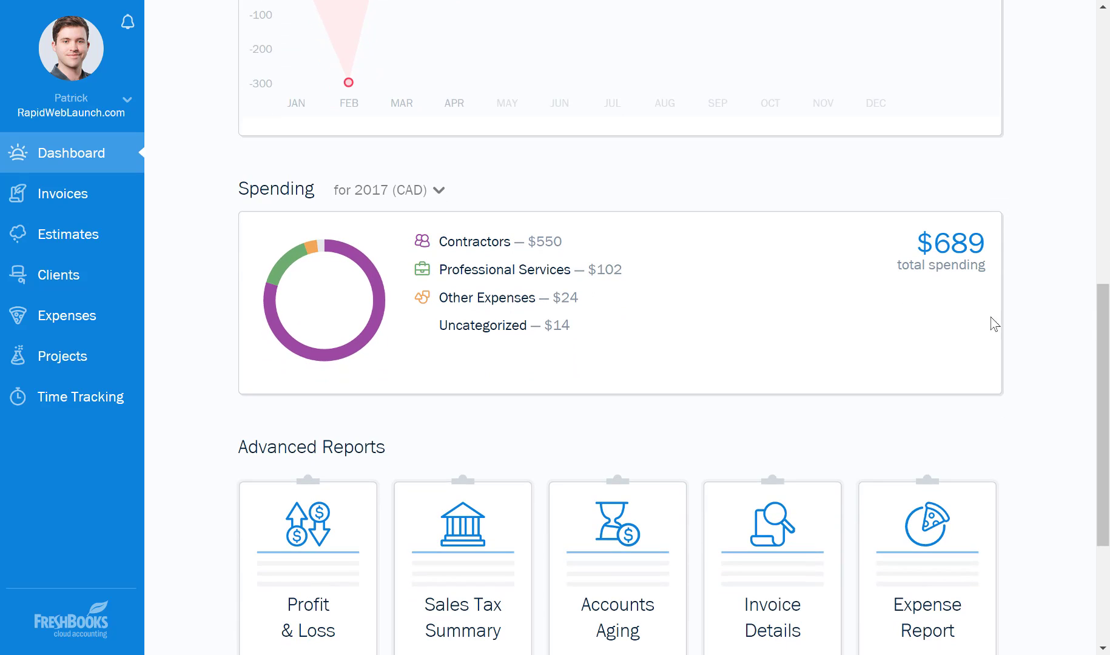
pyautogui.click(417, 198)
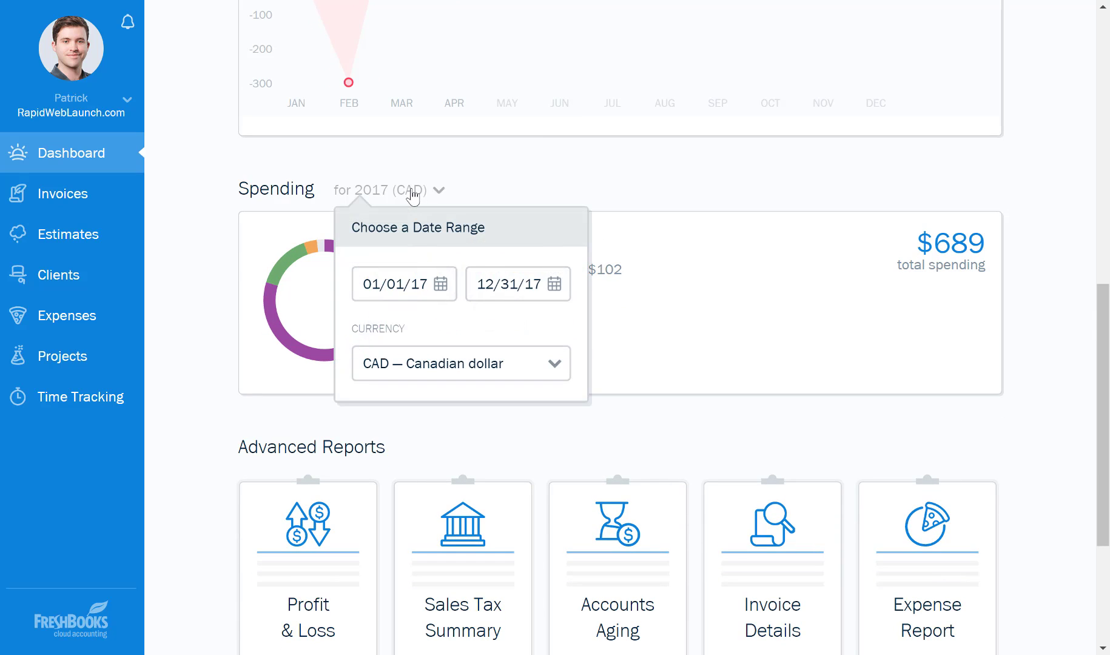
pyautogui.click(425, 290)
pyautogui.click(549, 254)
pyautogui.click(498, 376)
pyautogui.click(709, 188)
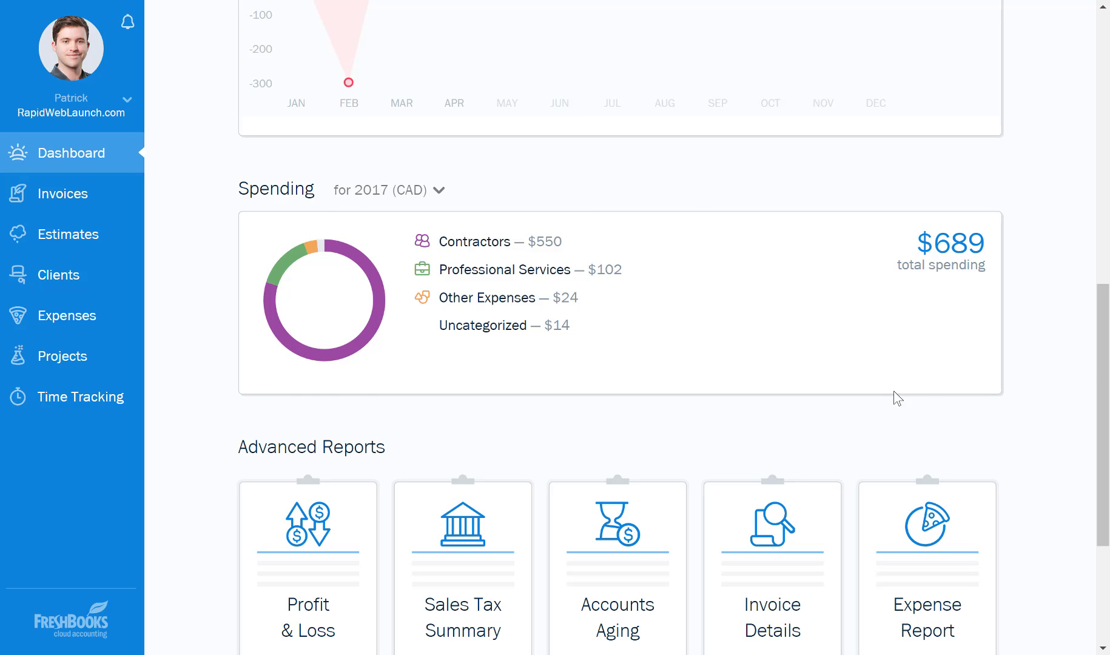
# Examine the types of Advanced Reports offered on the dashboard
pyautogui.moveTo(1104, 359); pyautogui.dragTo(1105, 463)
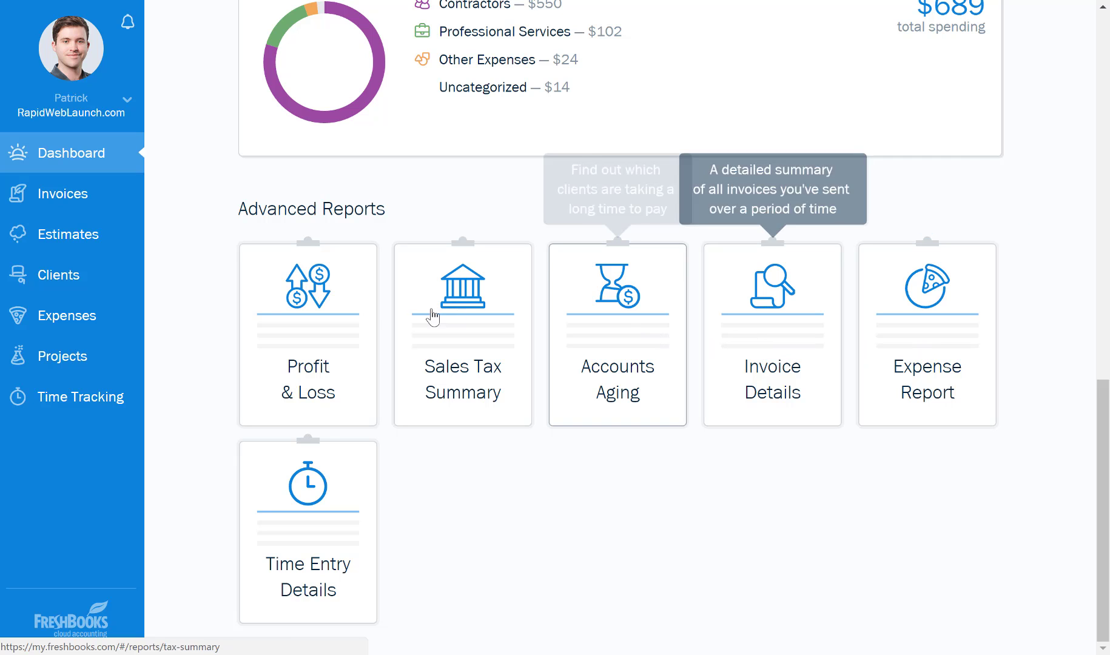
pyautogui.moveTo(1106, 534); pyautogui.dragTo(1106, 138)
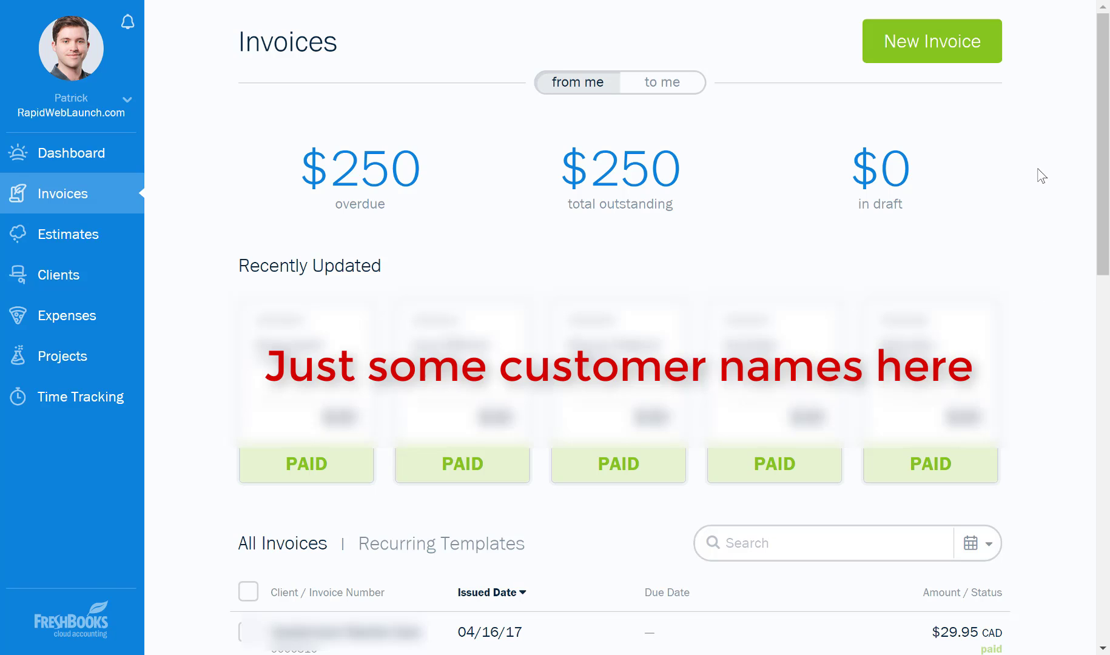
# Start a new invoice and bill it to the existing client at NSD Capital Holdings
pyautogui.click(924, 46)
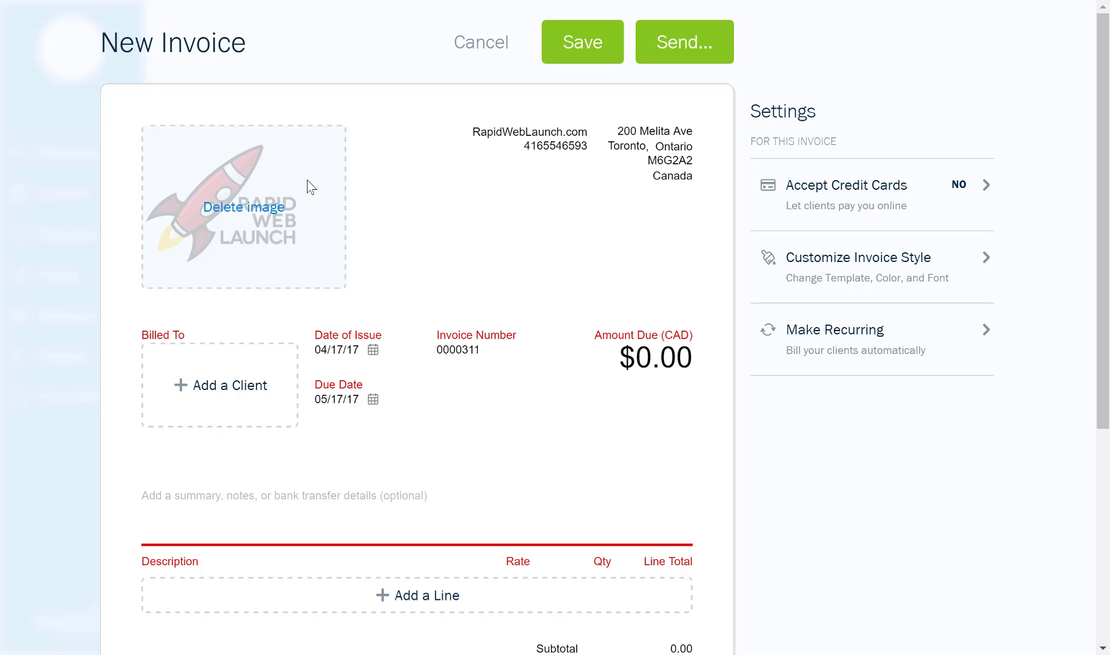
pyautogui.scroll(-1, 531, 170)
pyautogui.scroll(-1, 531, 170)
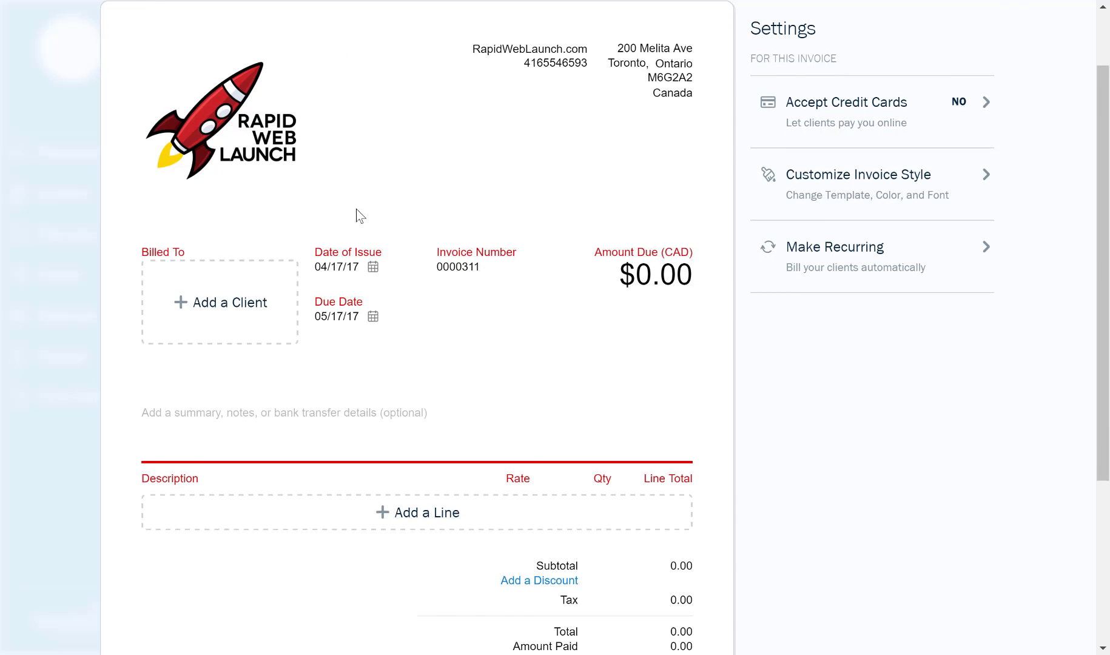
pyautogui.scroll(-3, 356, 210)
pyautogui.click(246, 155)
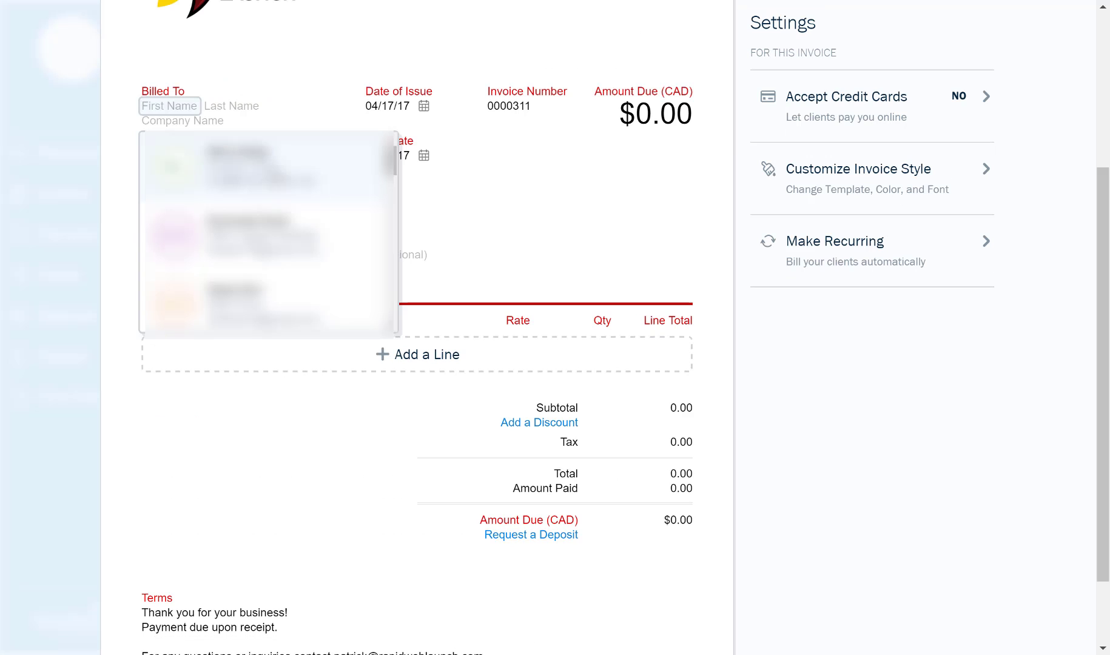
pyautogui.click(358, 240)
# Let the client pay this invoice by credit card through FreshBooks Payments
pyautogui.scroll(3, 531, 193)
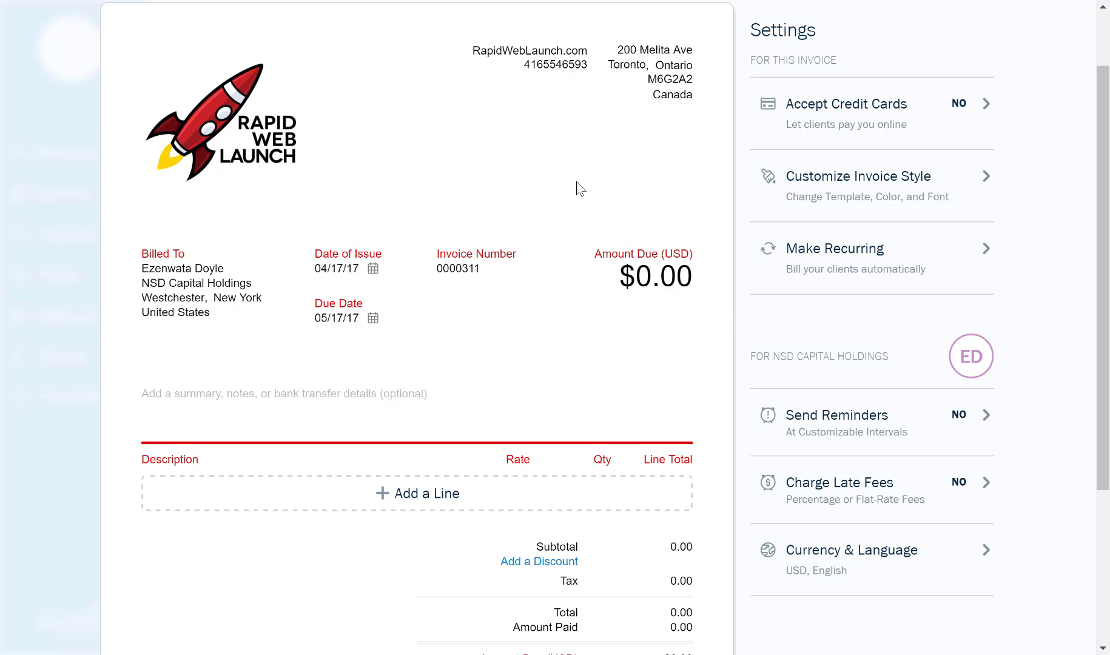
pyautogui.moveTo(276, 159)
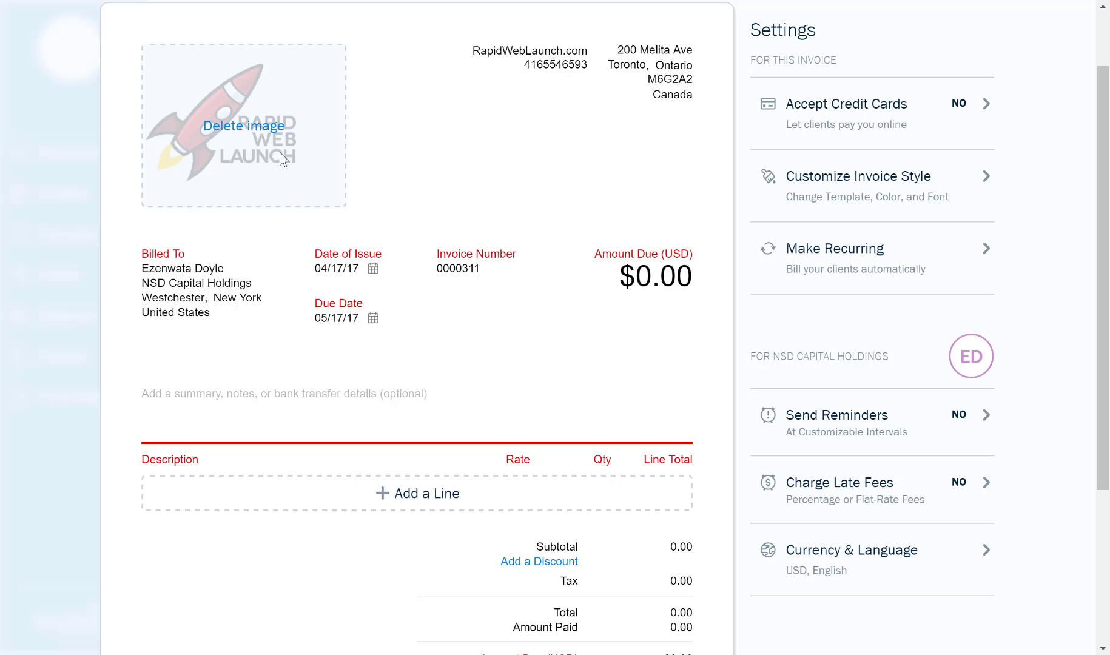
pyautogui.scroll(-4, 545, 176)
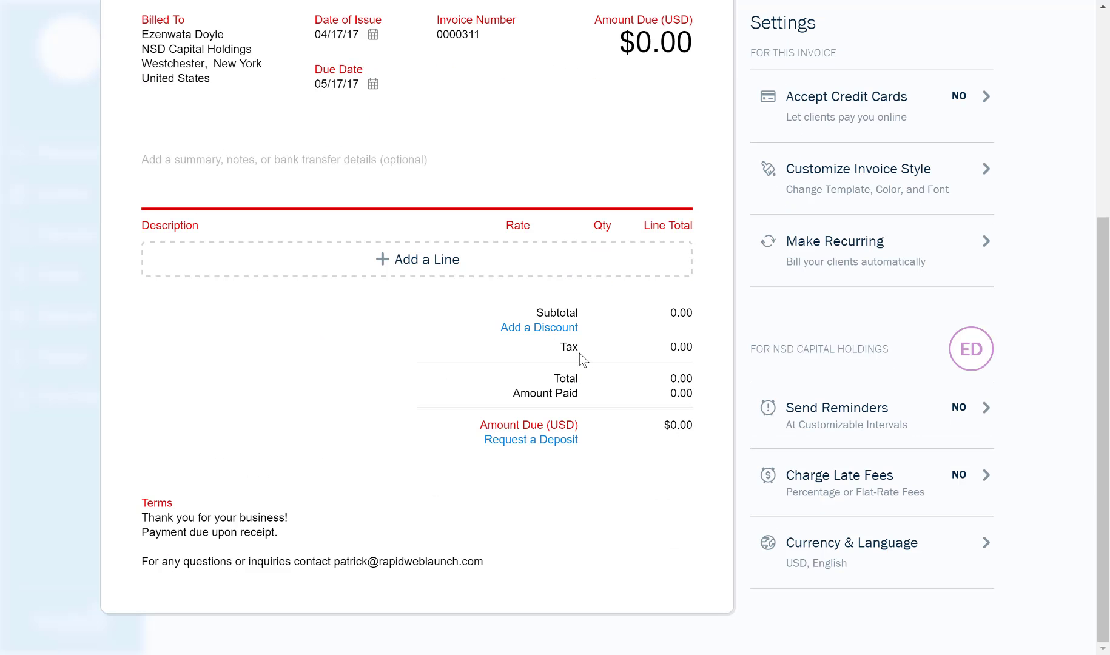
pyautogui.scroll(5, 598, 402)
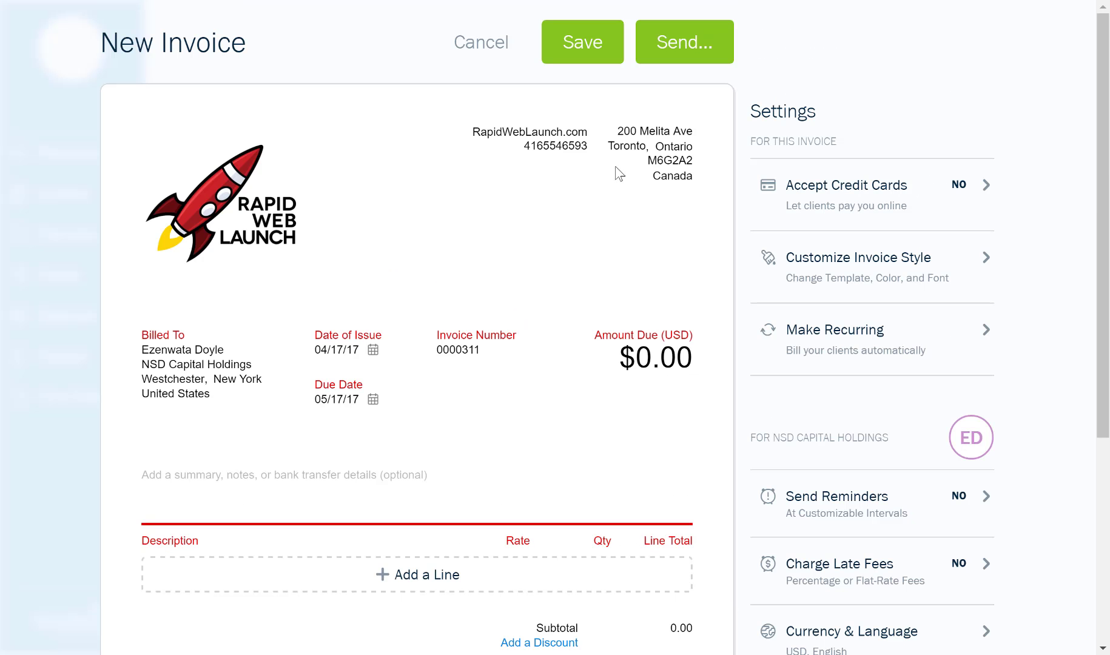
pyautogui.click(871, 174)
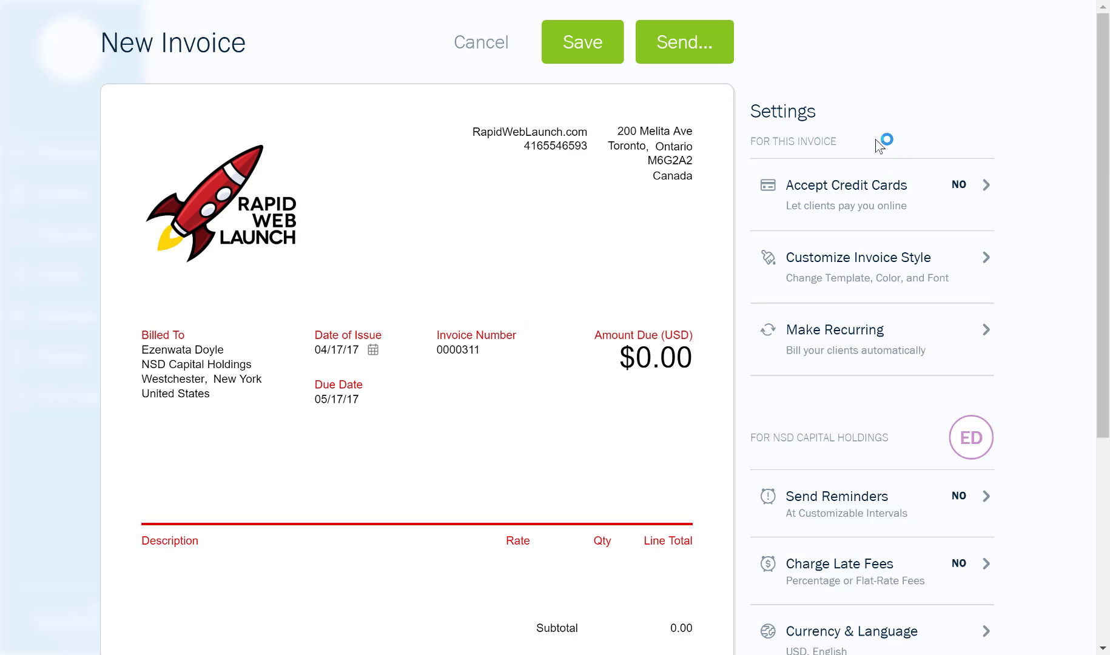
pyautogui.click(859, 190)
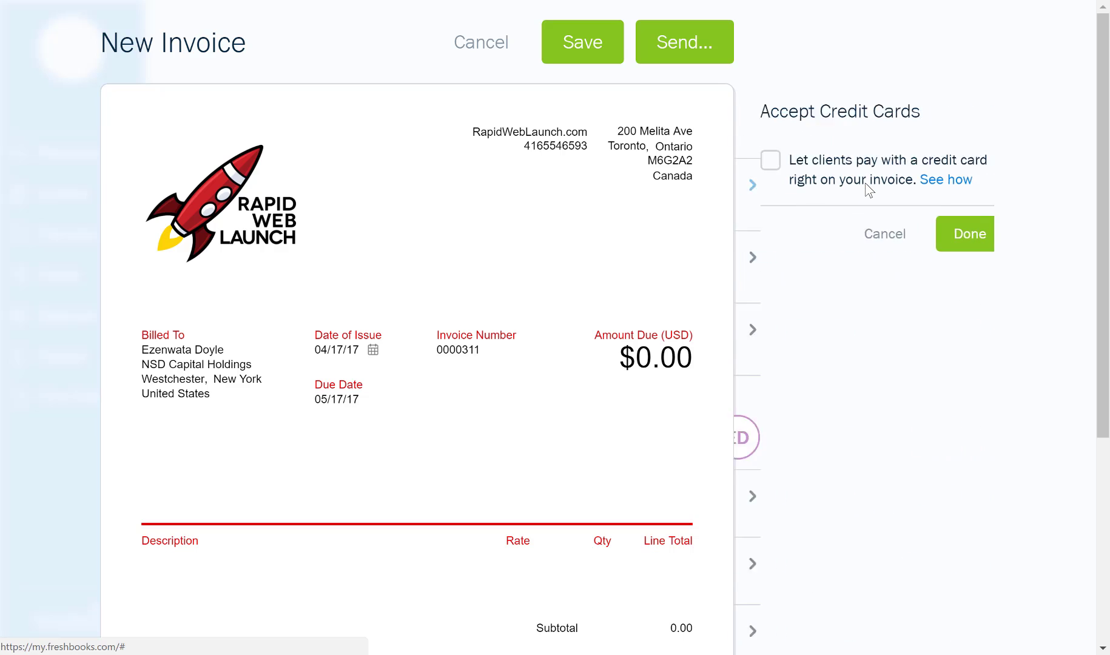
pyautogui.click(760, 163)
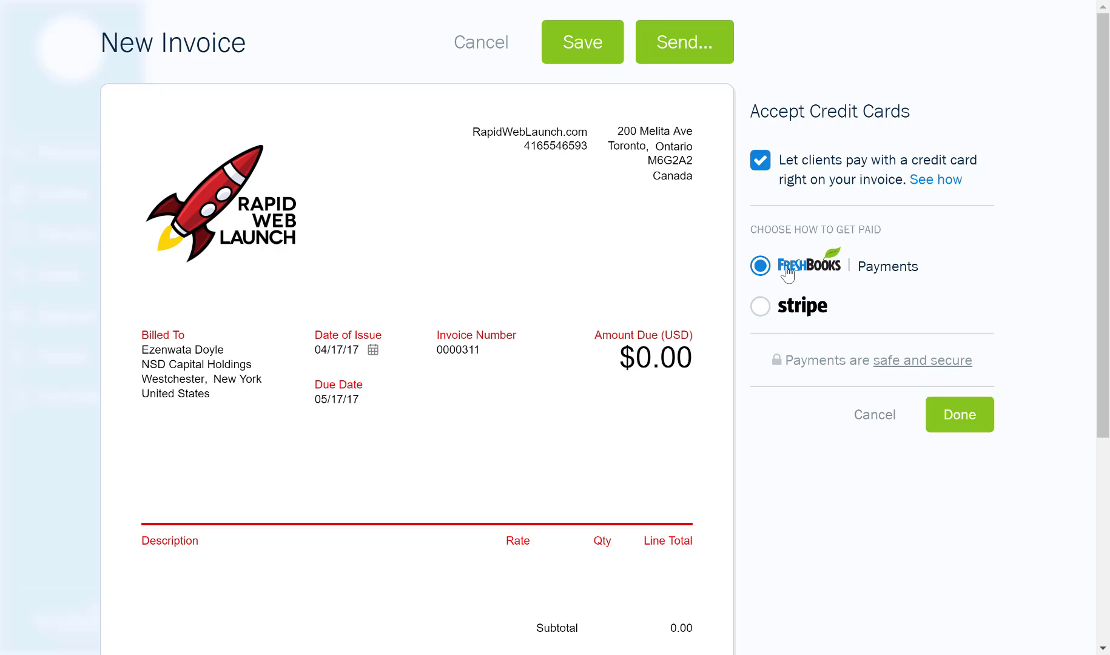
pyautogui.click(875, 417)
# Look through the invoice style options for template, theme color and font without applying any change
pyautogui.click(875, 271)
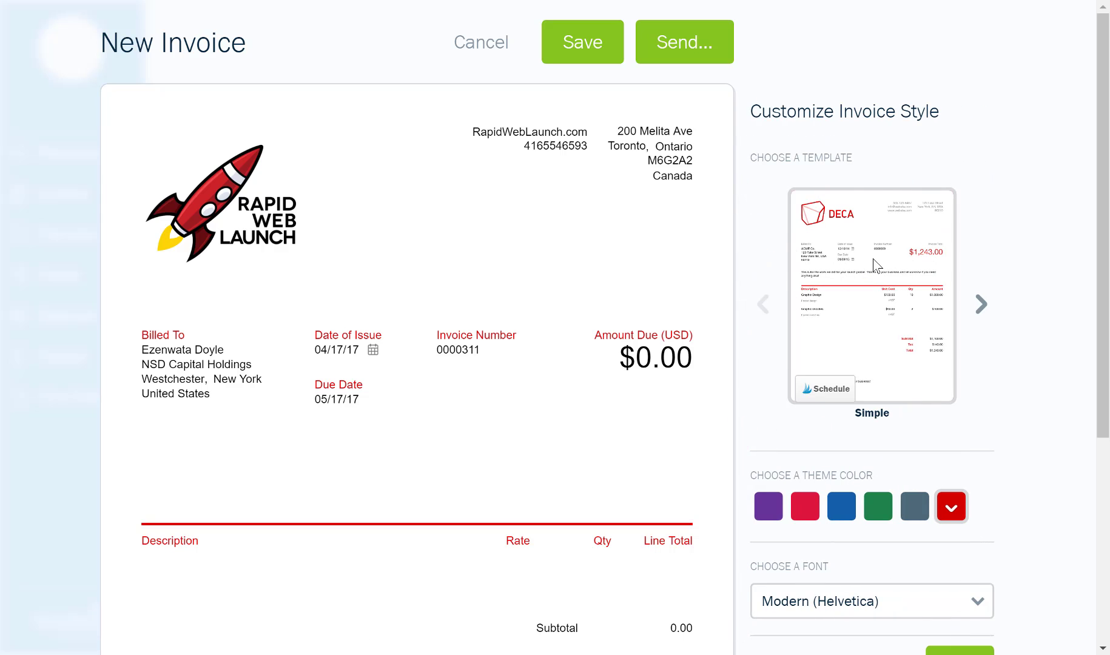
pyautogui.scroll(-3, 861, 479)
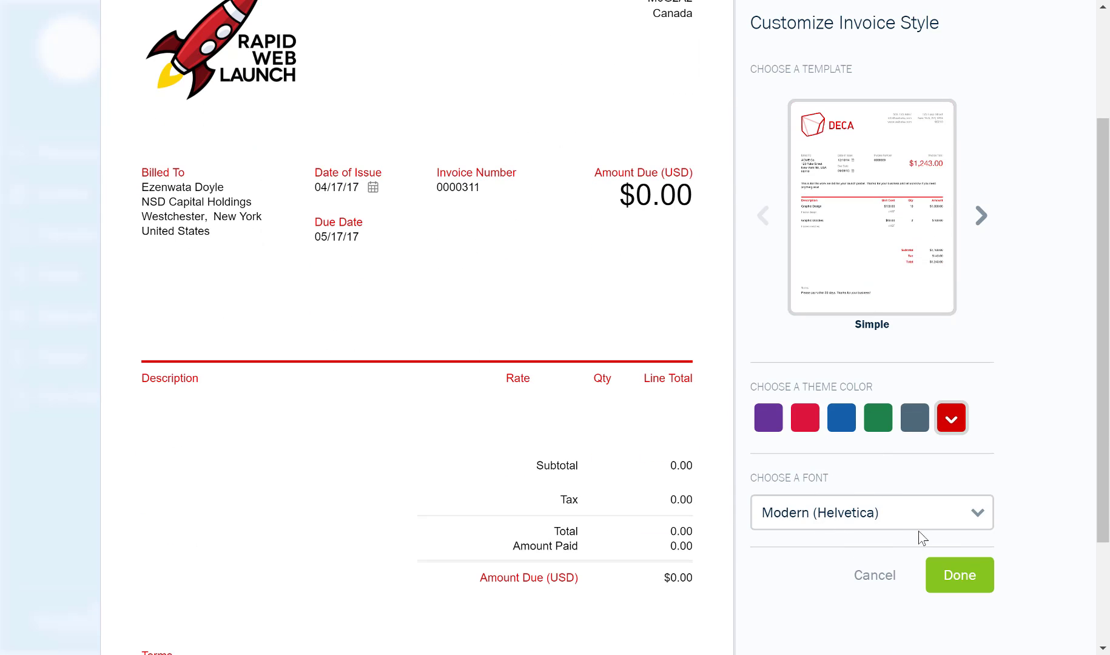
pyautogui.click(948, 521)
pyautogui.click(1053, 488)
pyautogui.click(885, 582)
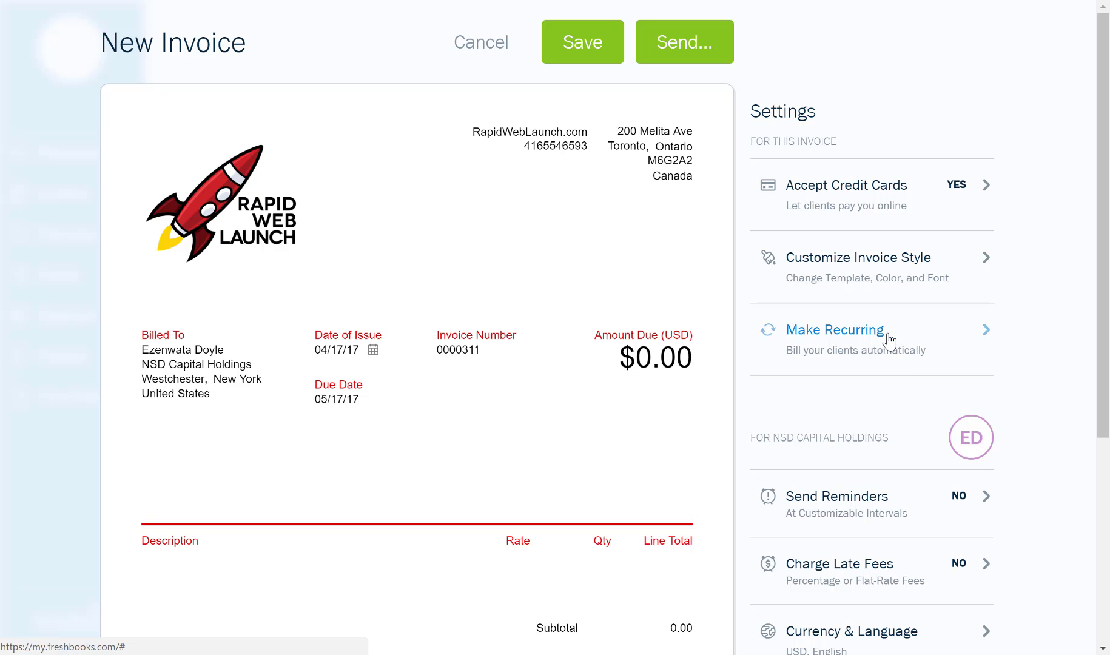
# Examine the invoice's recurring option, the client's reminder and late fee settings, and the credit card option
pyautogui.click(888, 341)
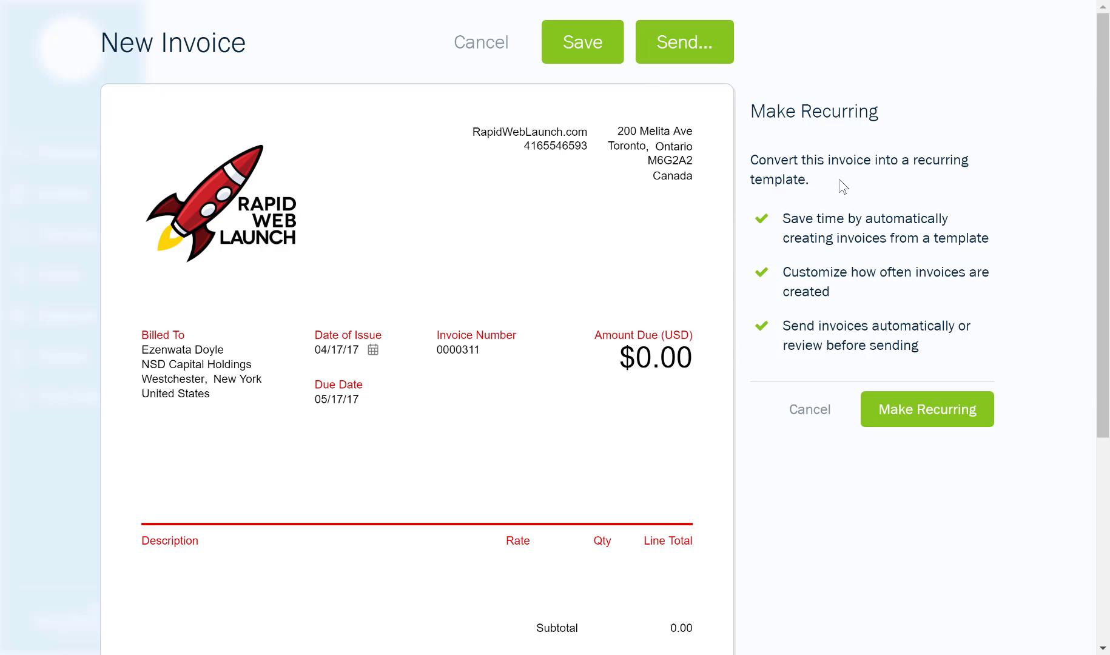
pyautogui.click(810, 412)
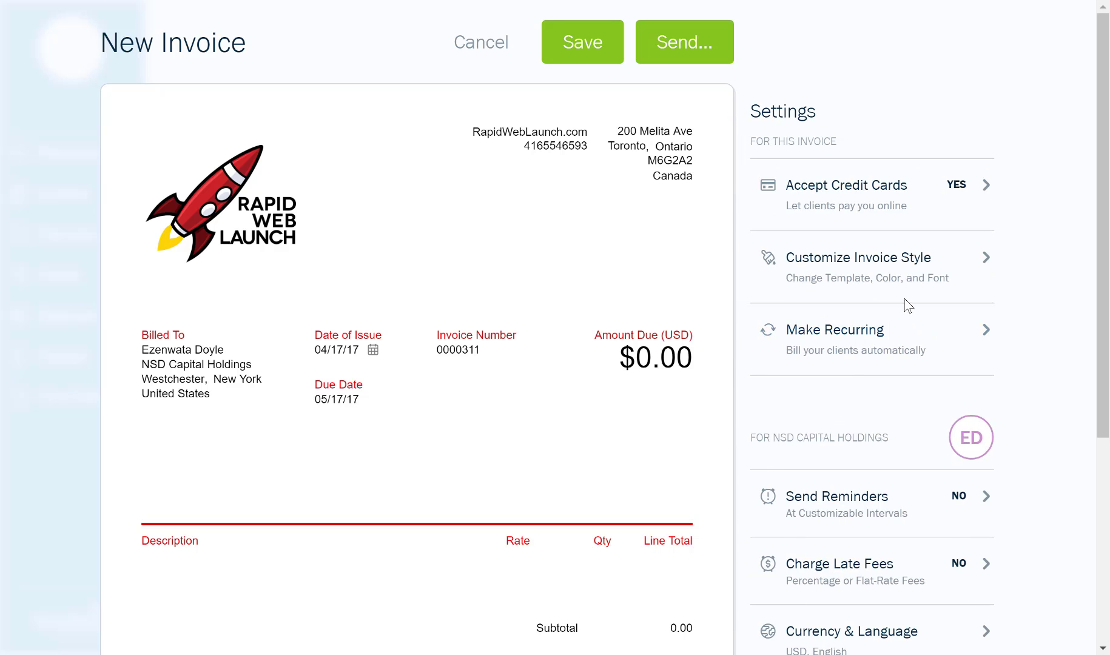
pyautogui.scroll(-4, 908, 327)
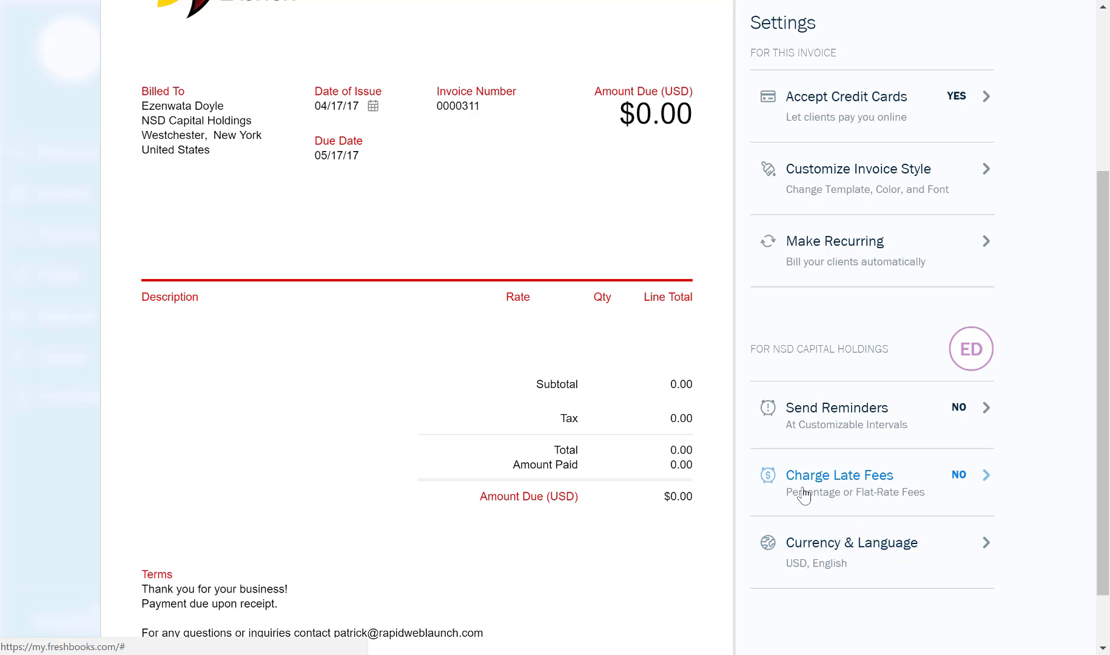
pyautogui.scroll(4, 629, 449)
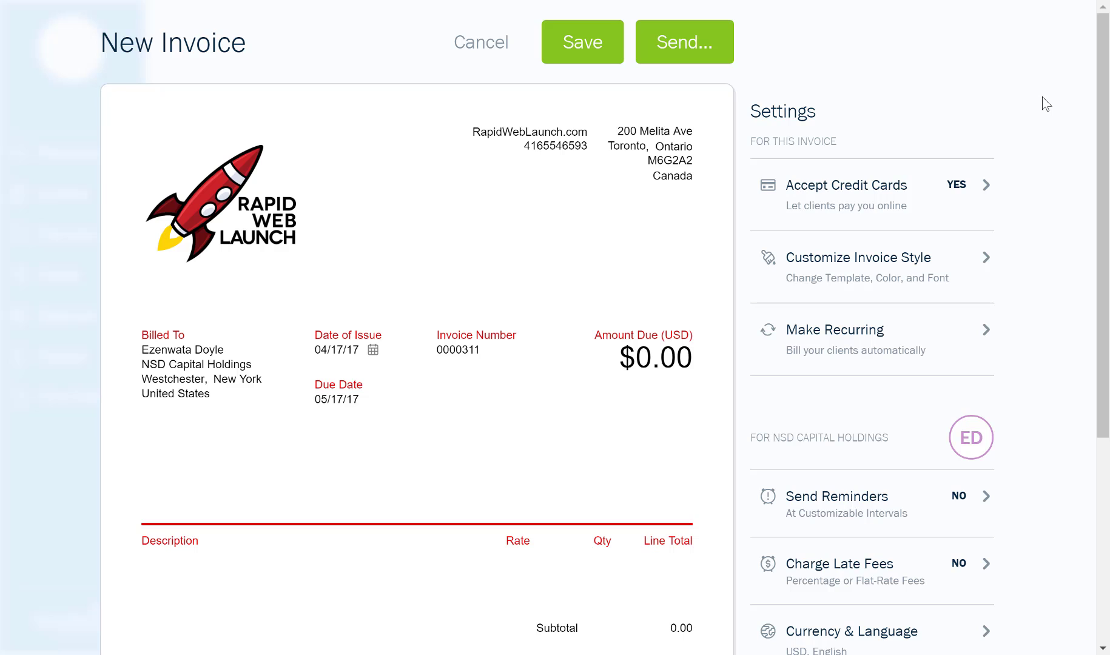
pyautogui.moveTo(255, 421)
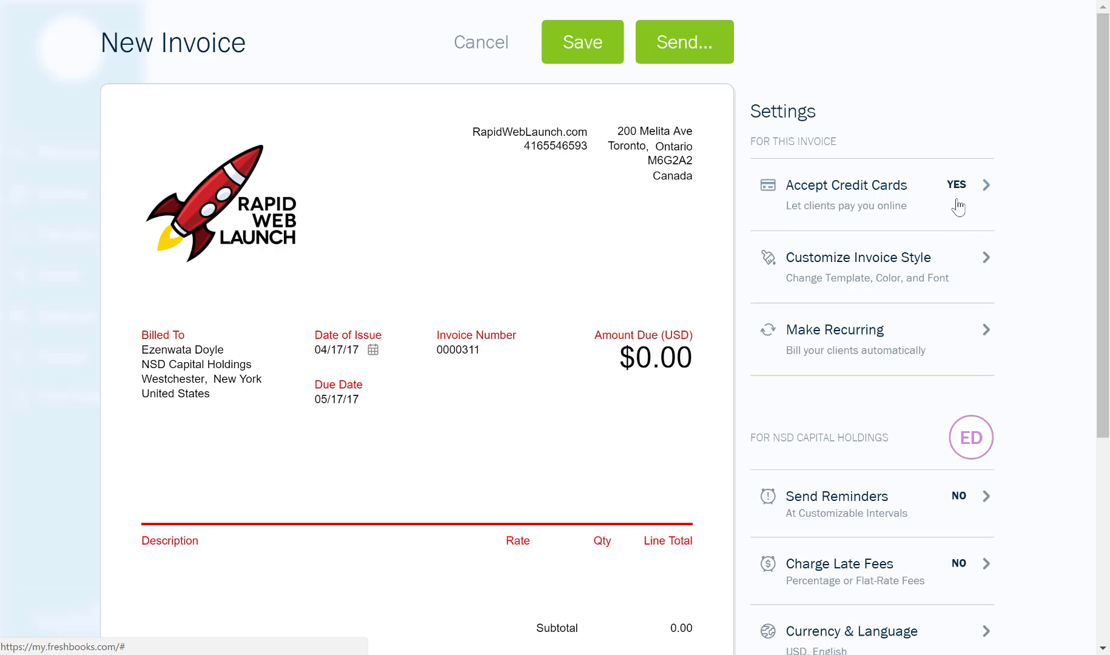
pyautogui.click(845, 195)
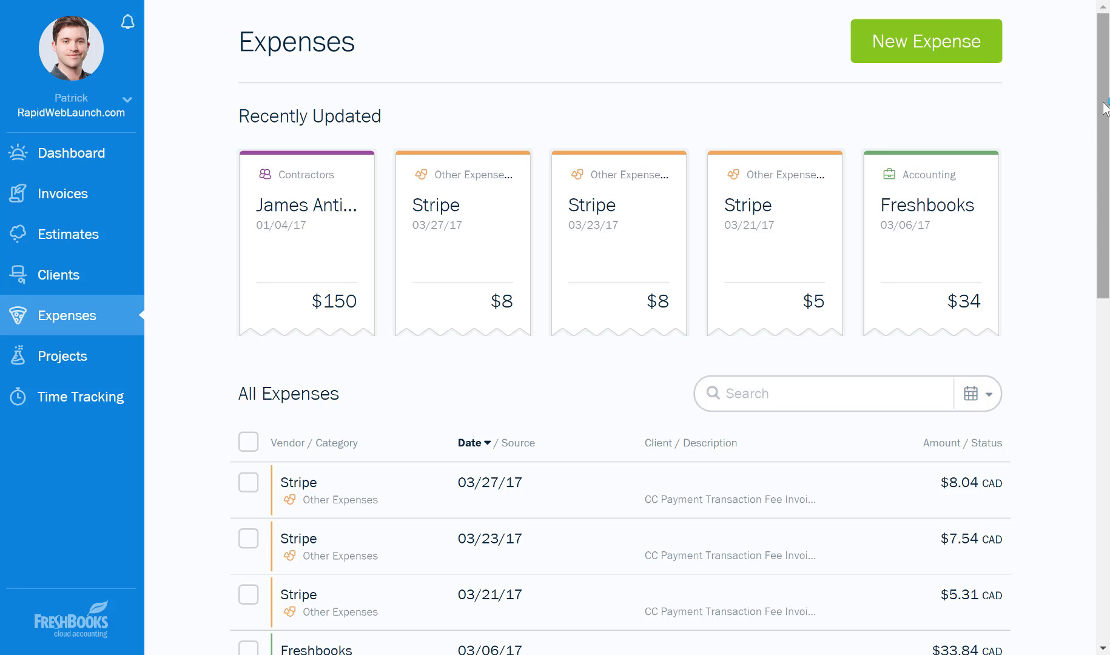
# Look over the expenses list and open the bank connections page to examine which institutions can be connected
pyautogui.moveTo(1105, 108); pyautogui.dragTo(1107, 277)
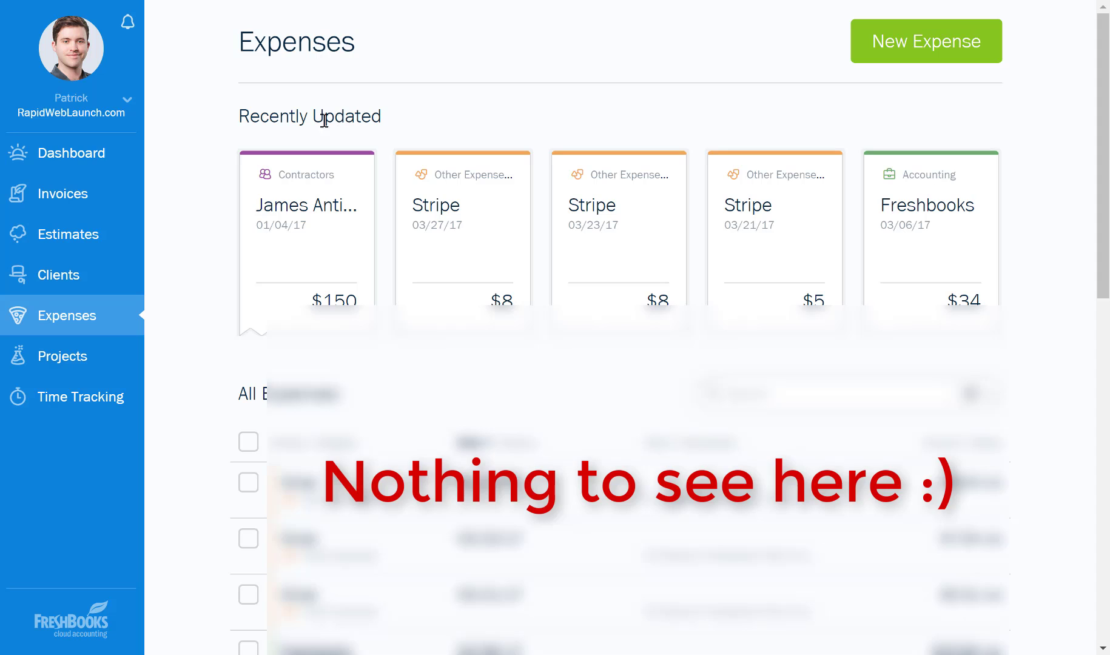
pyautogui.click(126, 98)
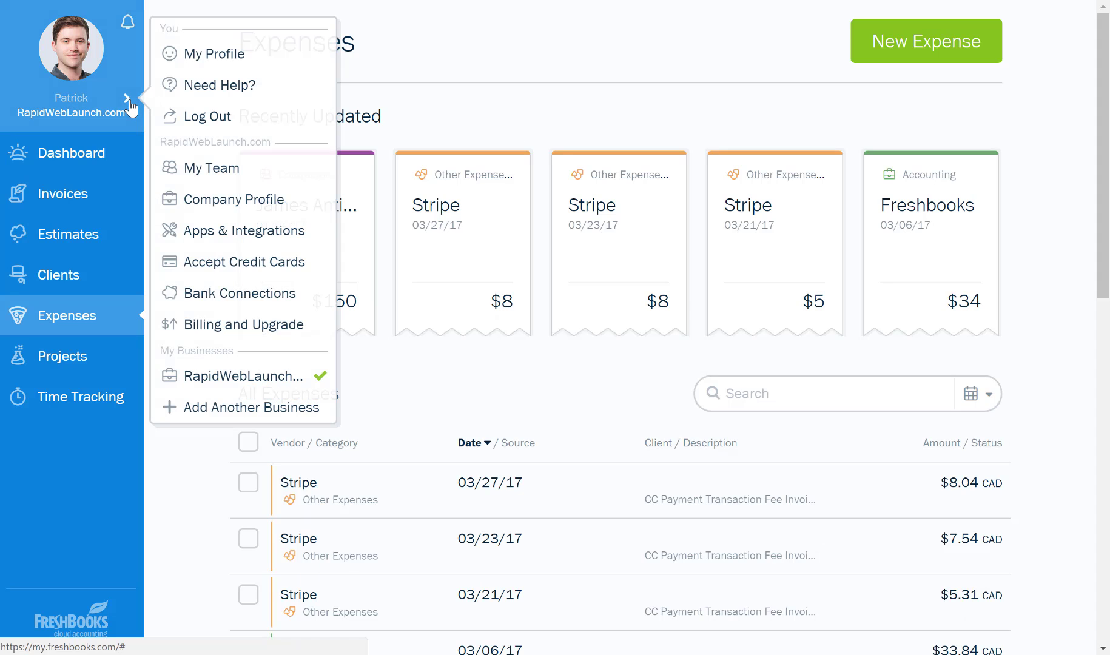
pyautogui.click(237, 295)
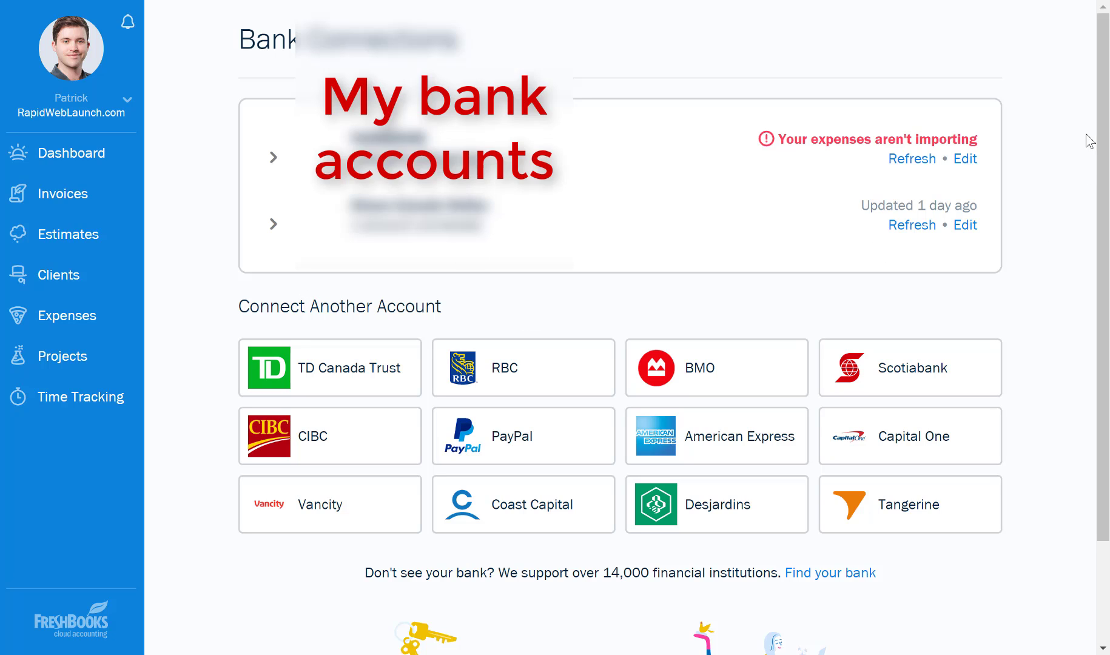
pyautogui.click(1107, 123)
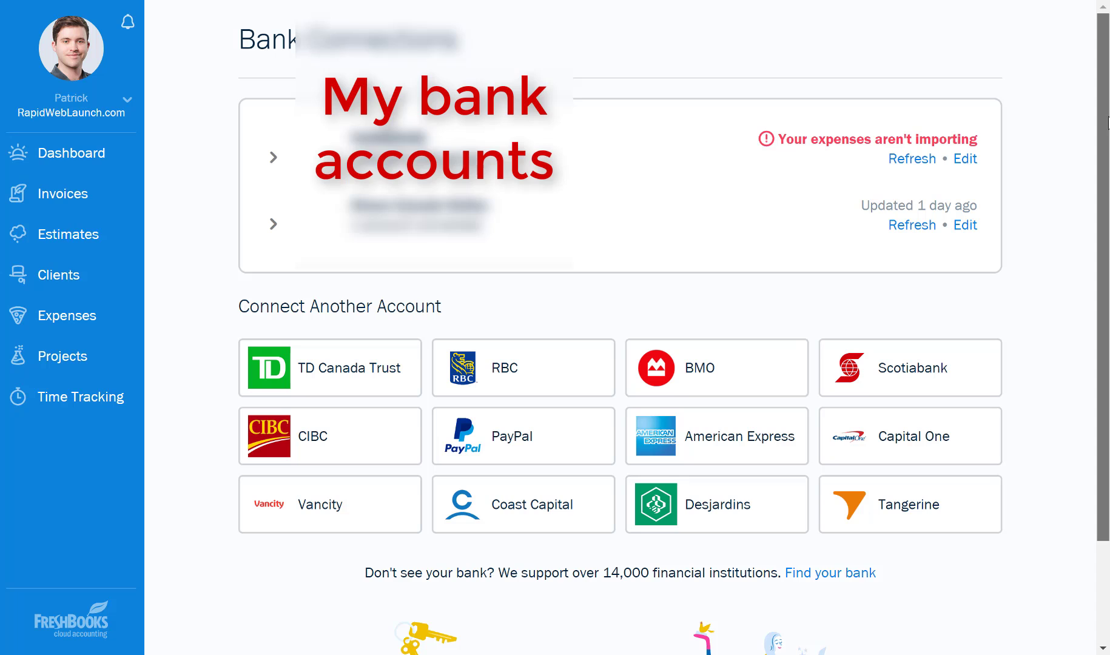
pyautogui.moveTo(1107, 123); pyautogui.dragTo(1089, 92)
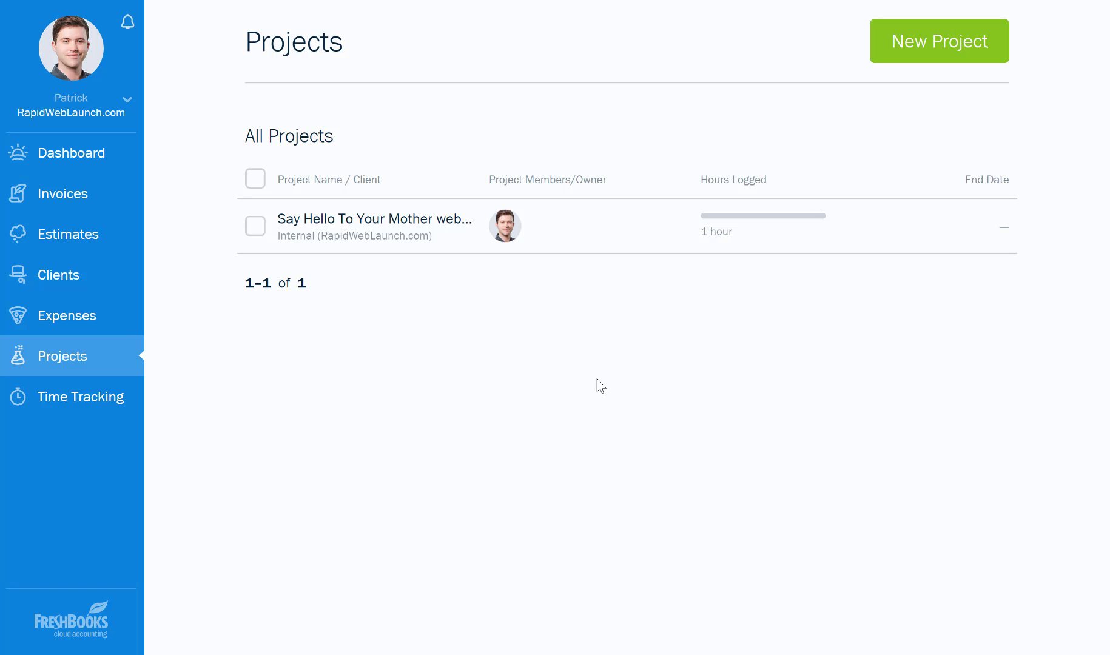
# Open the Say Hello To Your Mother website design project to view its logged hours and time entries
pyautogui.click(397, 238)
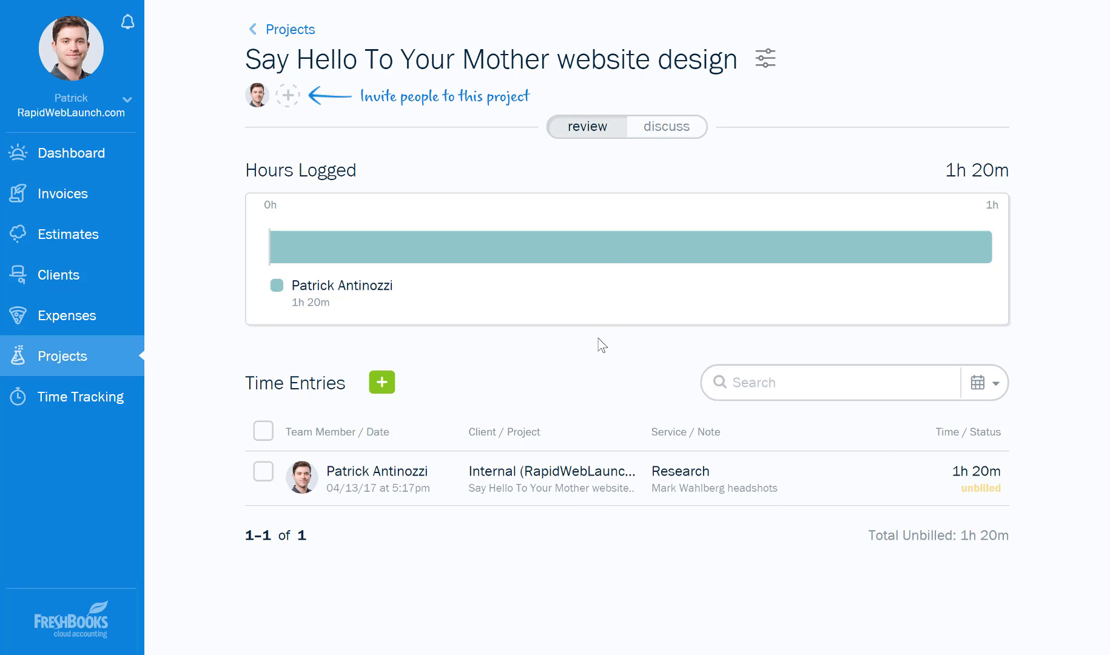
# Post the update "enter message" in the discussion of the Say Hello To Your Mother website design project
pyautogui.click(664, 133)
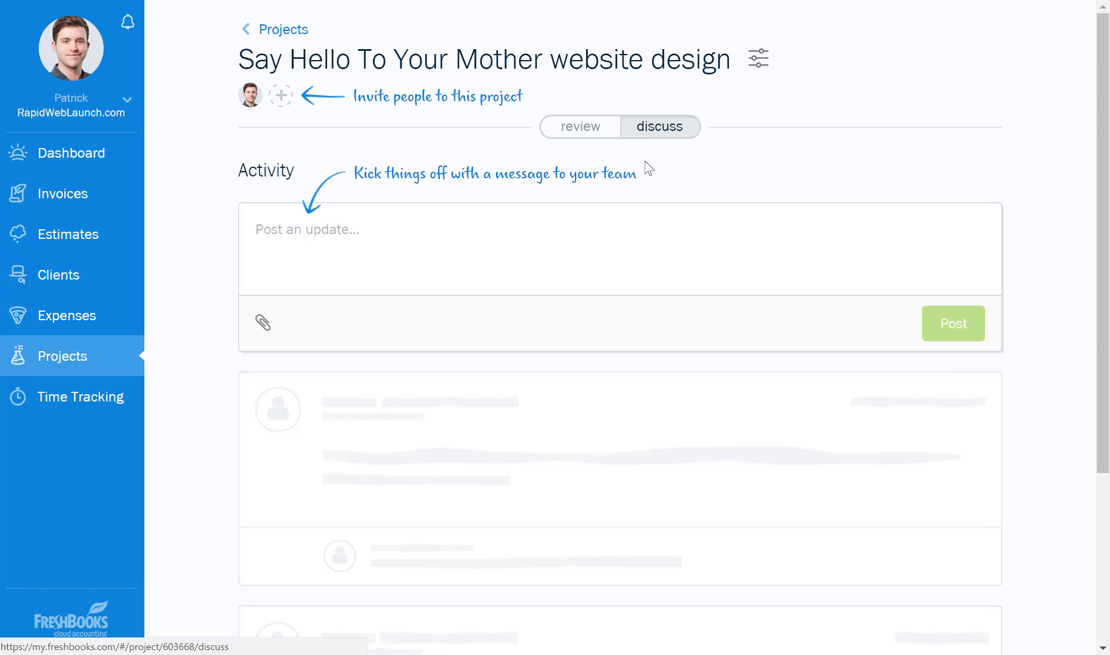
pyautogui.click(350, 235)
pyautogui.write('enter message')
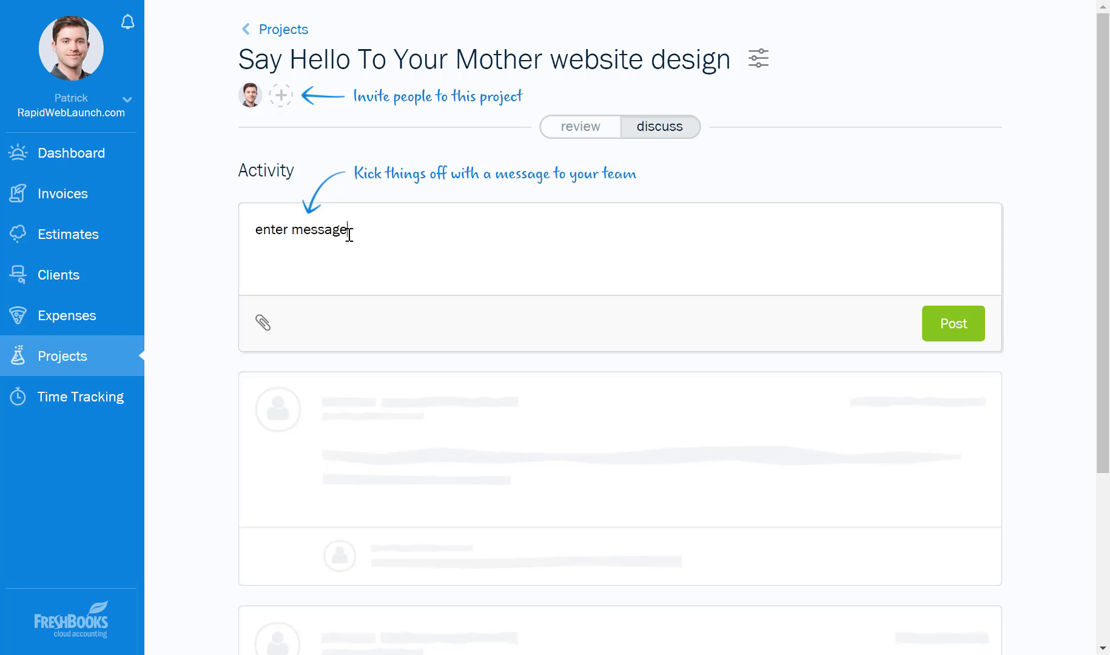
pyautogui.click(929, 334)
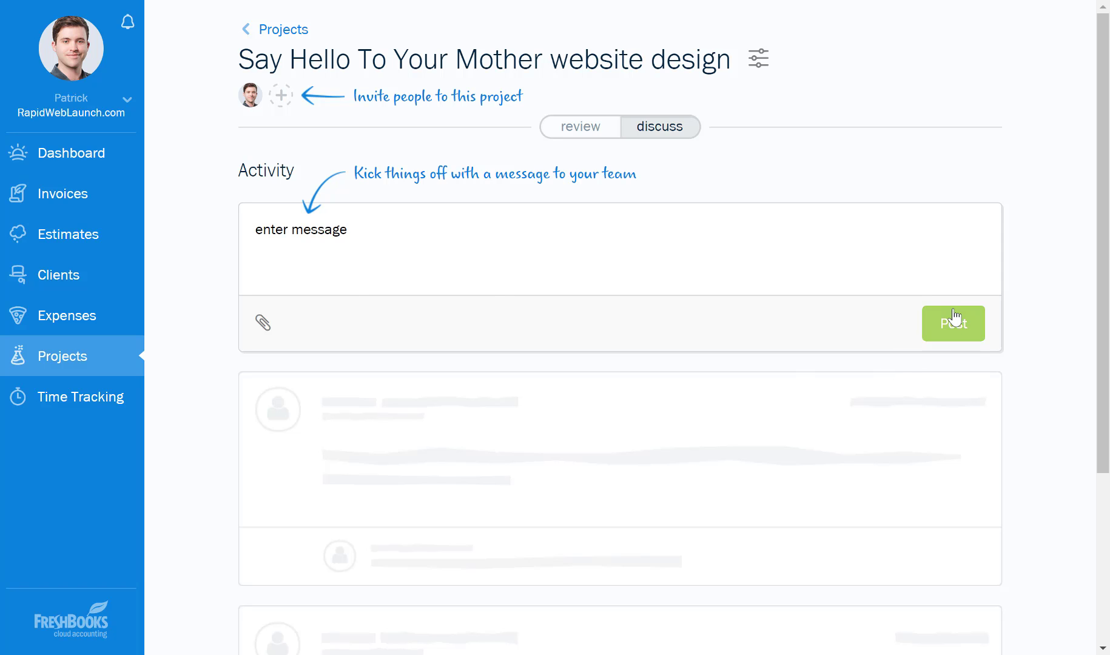
# Attach an invoice image to a new update in the project's discussion and check its preview
pyautogui.click(271, 325)
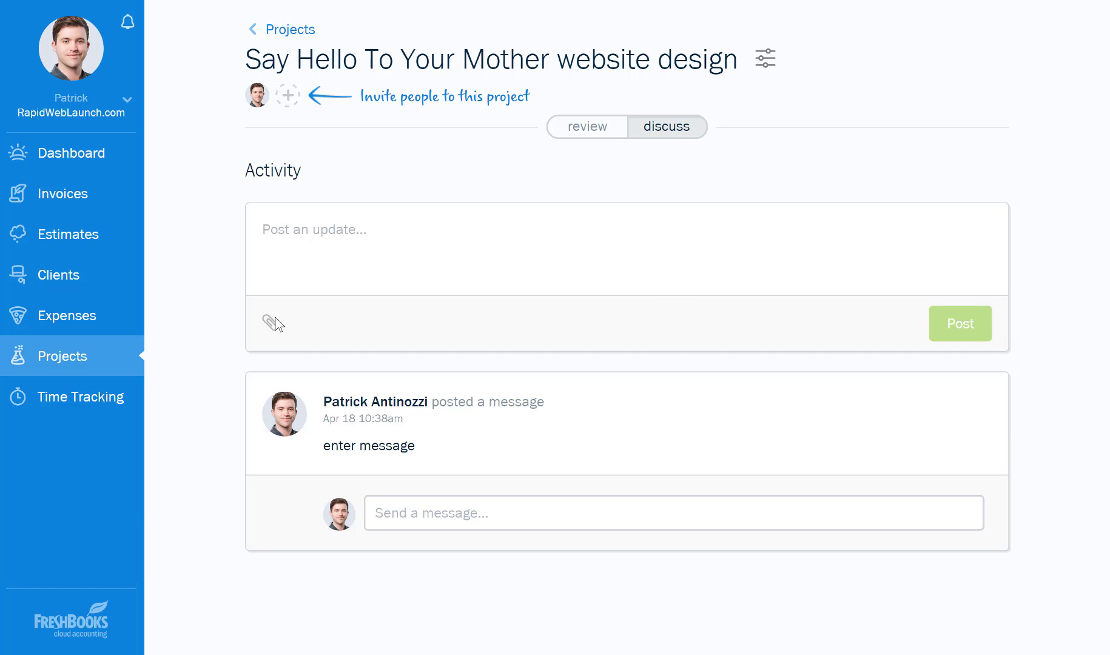
pyautogui.click(364, 212)
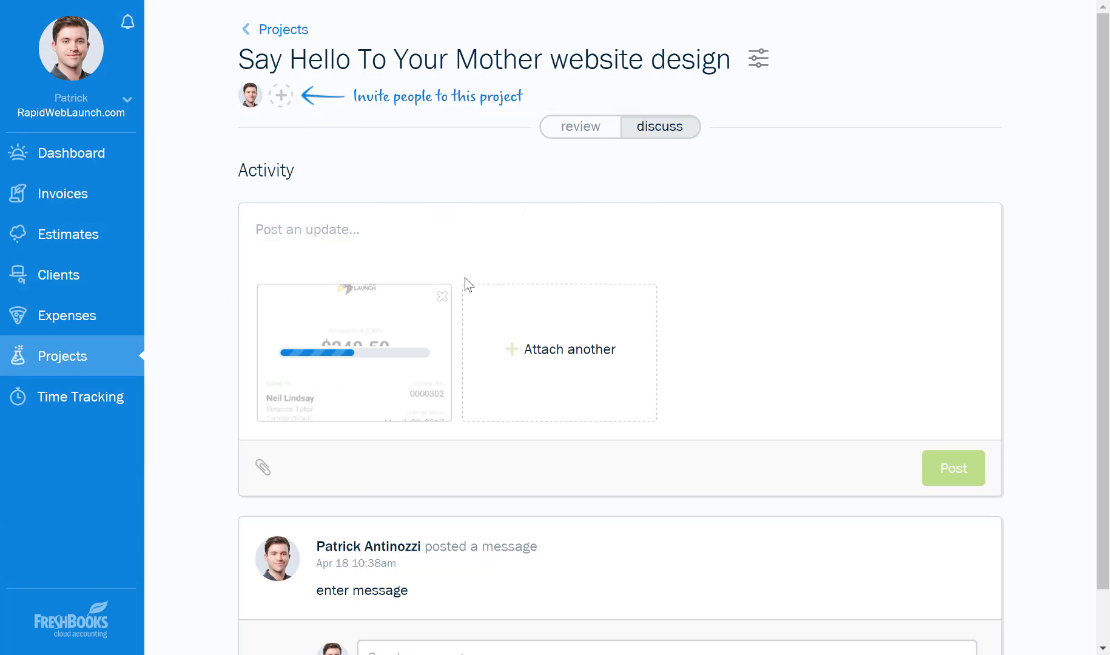
pyautogui.scroll(-1, 485, 301)
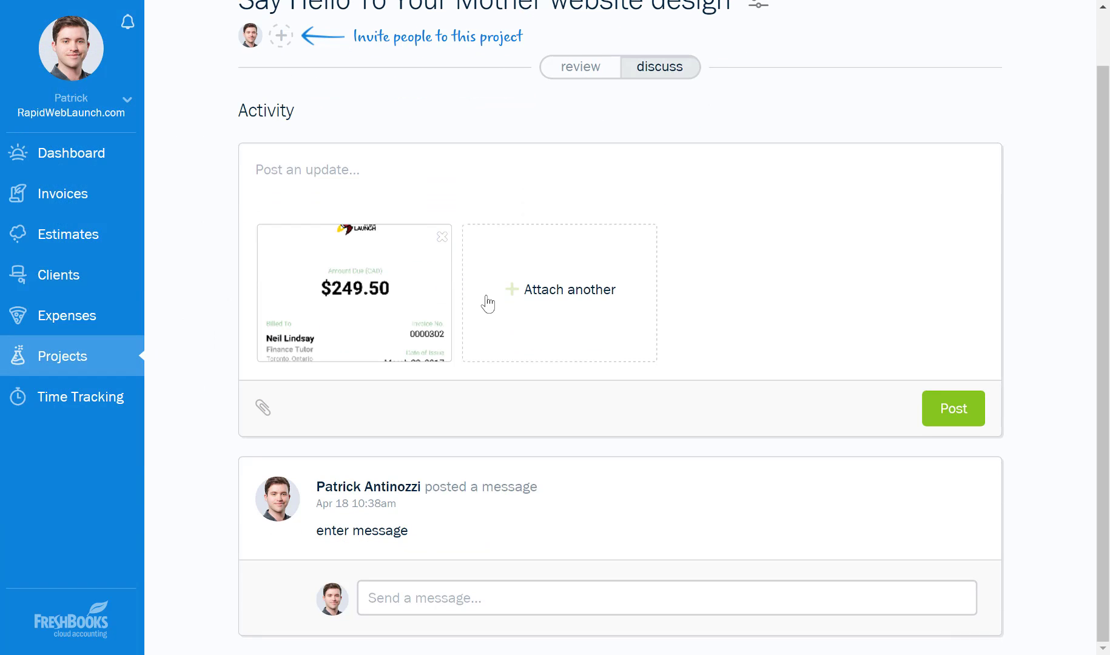
pyautogui.scroll(1, 461, 255)
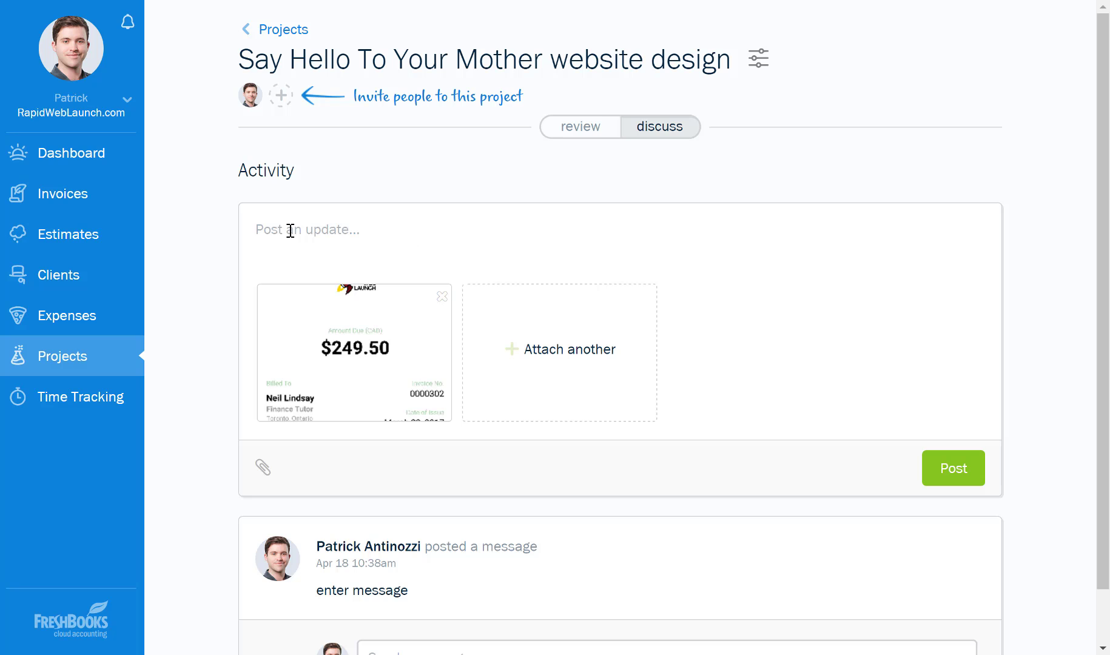
pyautogui.scroll(-1, 420, 255)
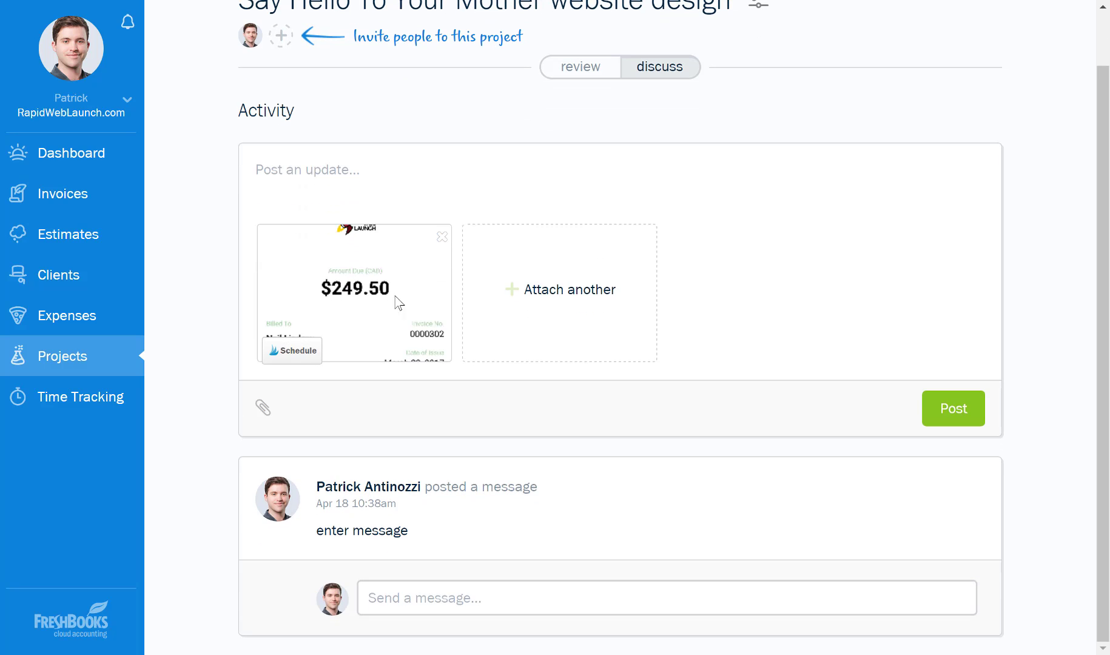
pyautogui.scroll(1, 461, 388)
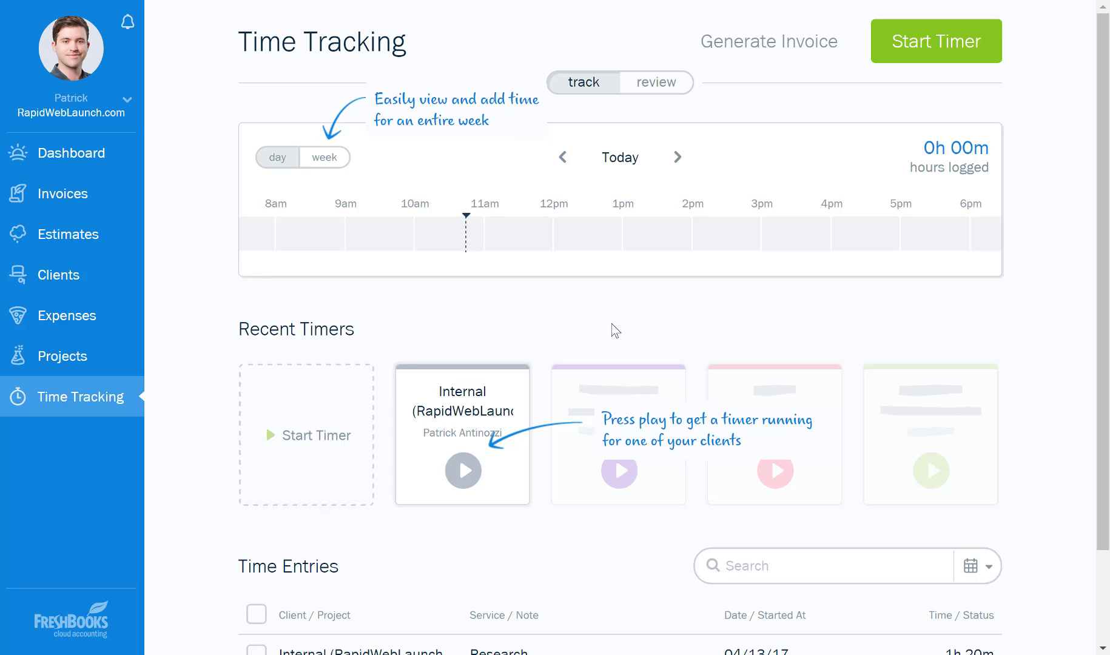
# Examine the Time Tracking page's day timeline, recent timers and time entries, and open the option to generate an invoice
pyautogui.scroll(-2, 364, 340)
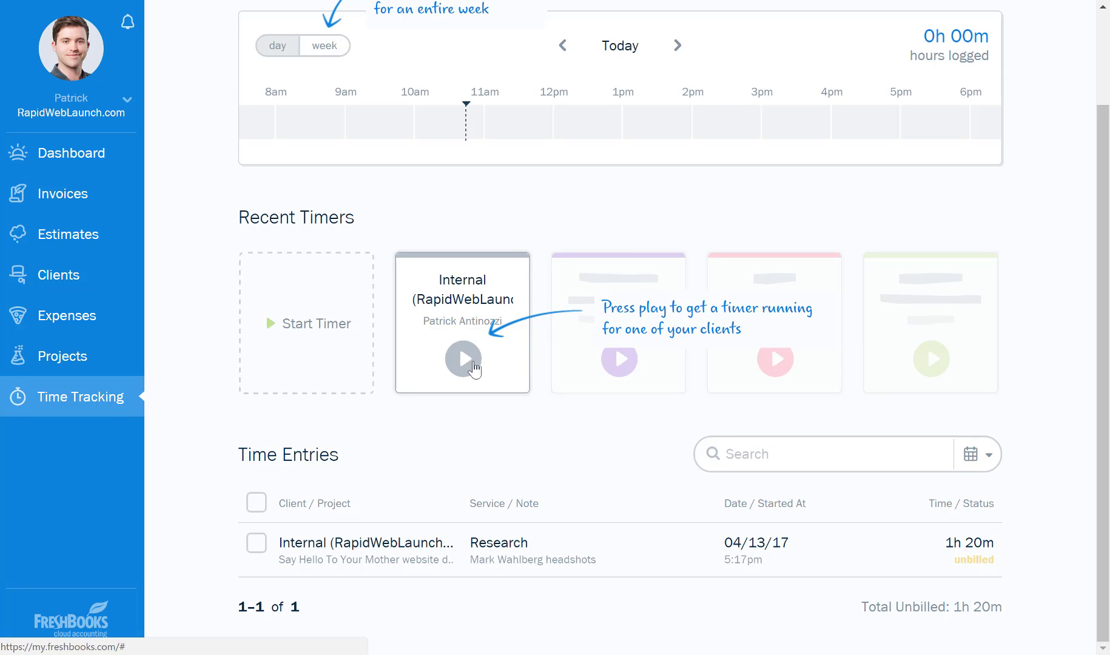
pyautogui.scroll(2, 594, 396)
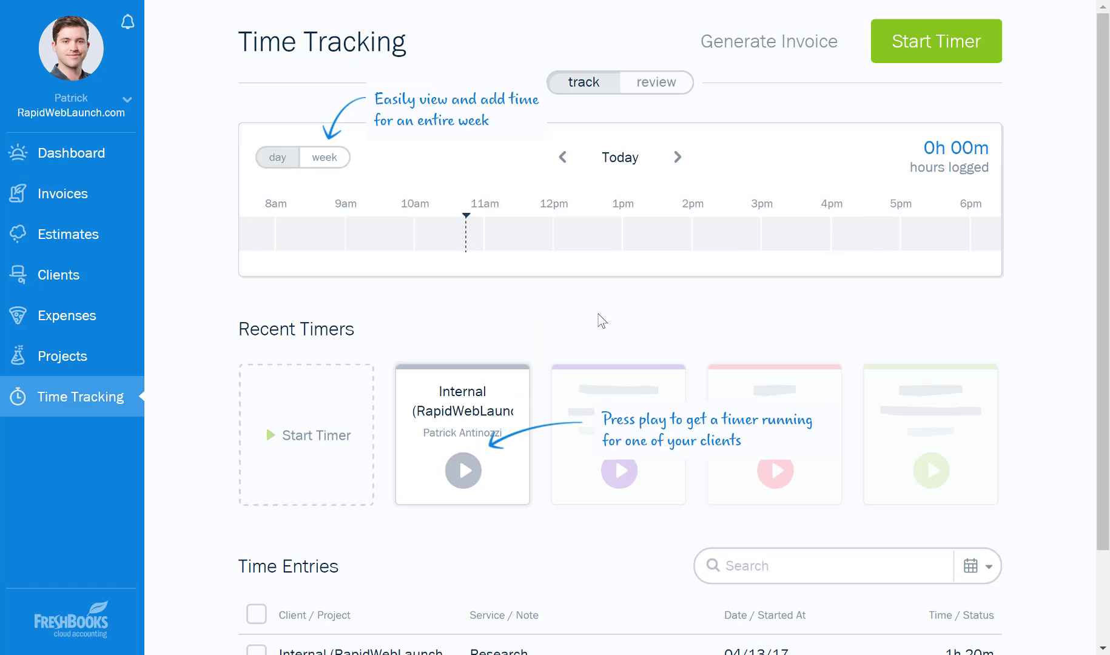
pyautogui.scroll(-2, 589, 297)
pyautogui.scroll(2, 934, 376)
pyautogui.click(778, 54)
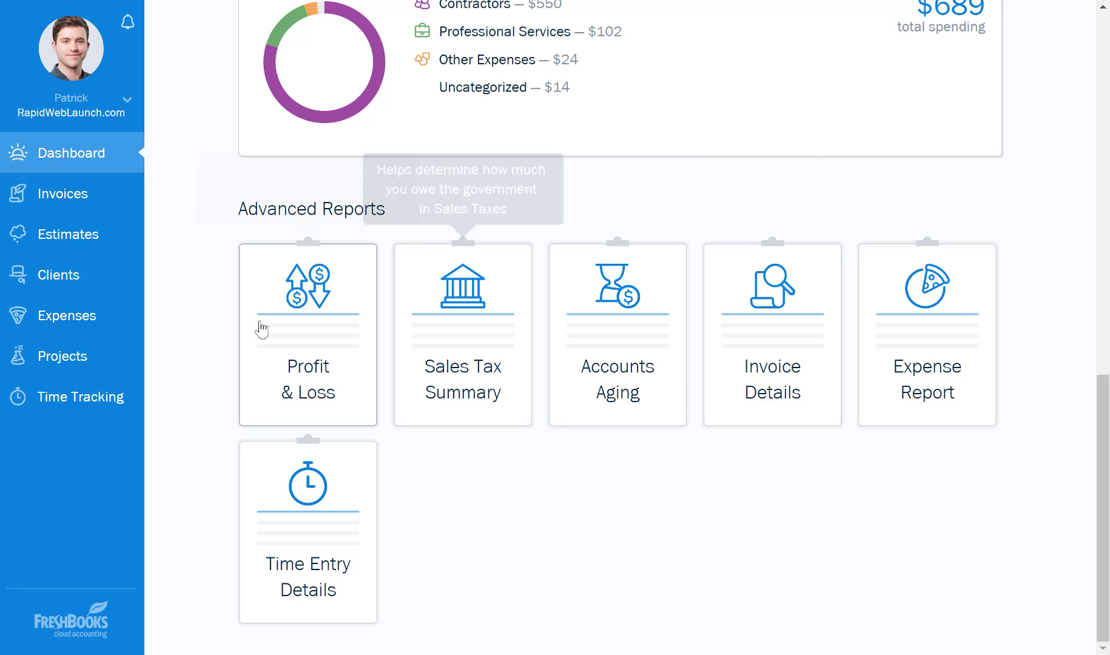
# Open the Profit and Loss report, filter it to Last Quarter in USD, and look through the result
pyautogui.click(318, 337)
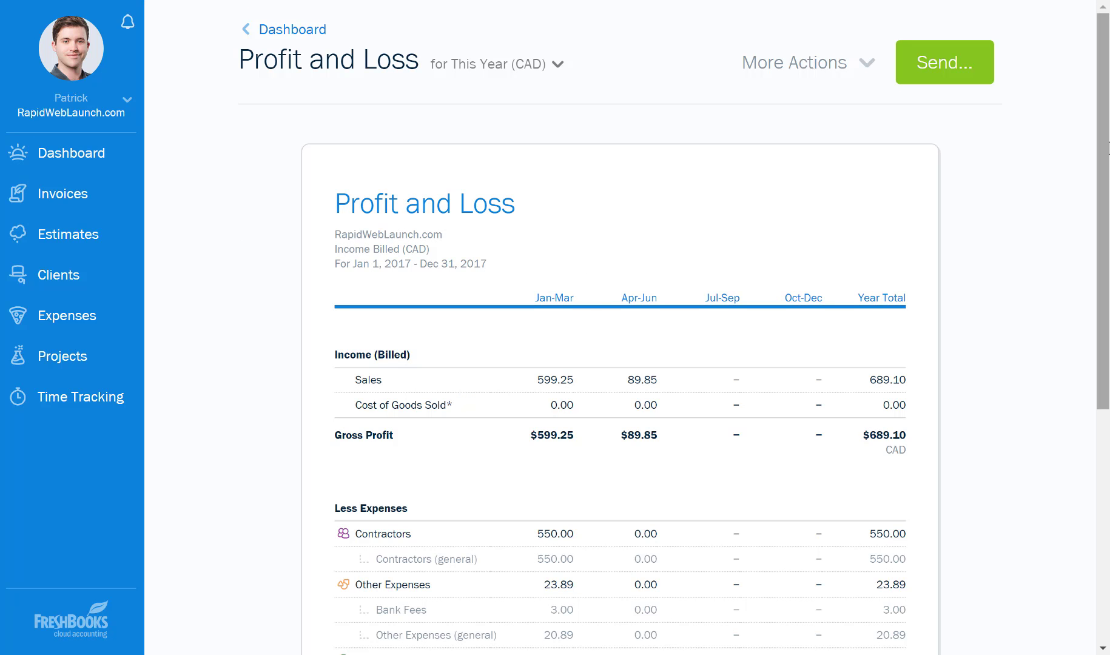
pyautogui.moveTo(1105, 112)
pyautogui.mouseDown()
pyautogui.moveTo(1106, 326)
pyautogui.moveTo(1105, 109)
pyautogui.mouseUp()
pyautogui.click(518, 77)
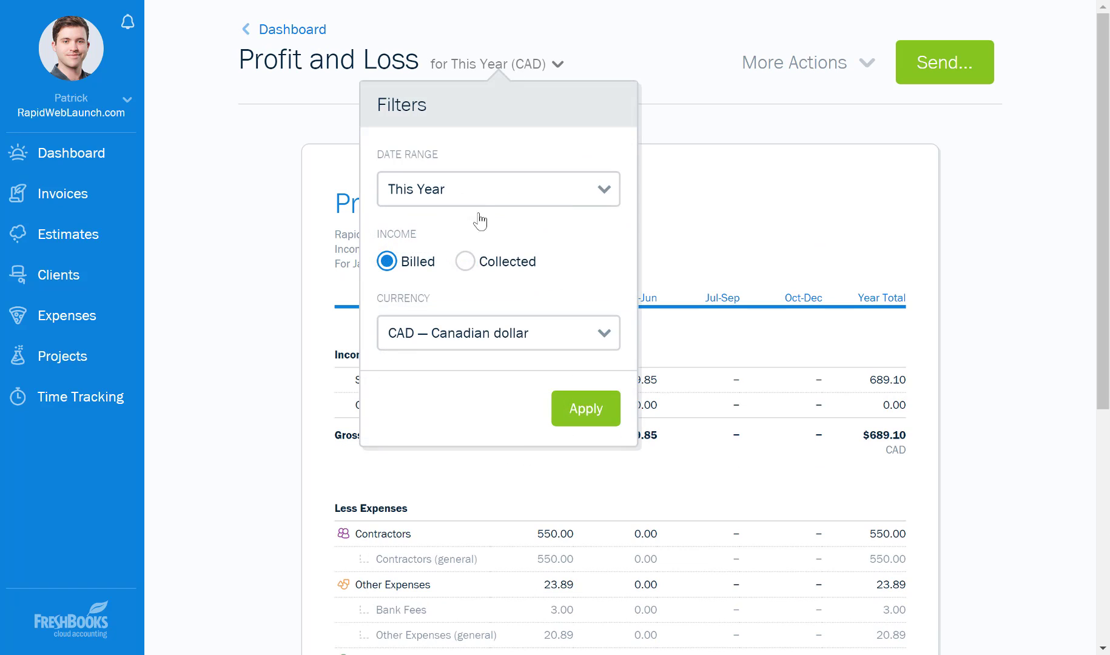
pyautogui.click(485, 192)
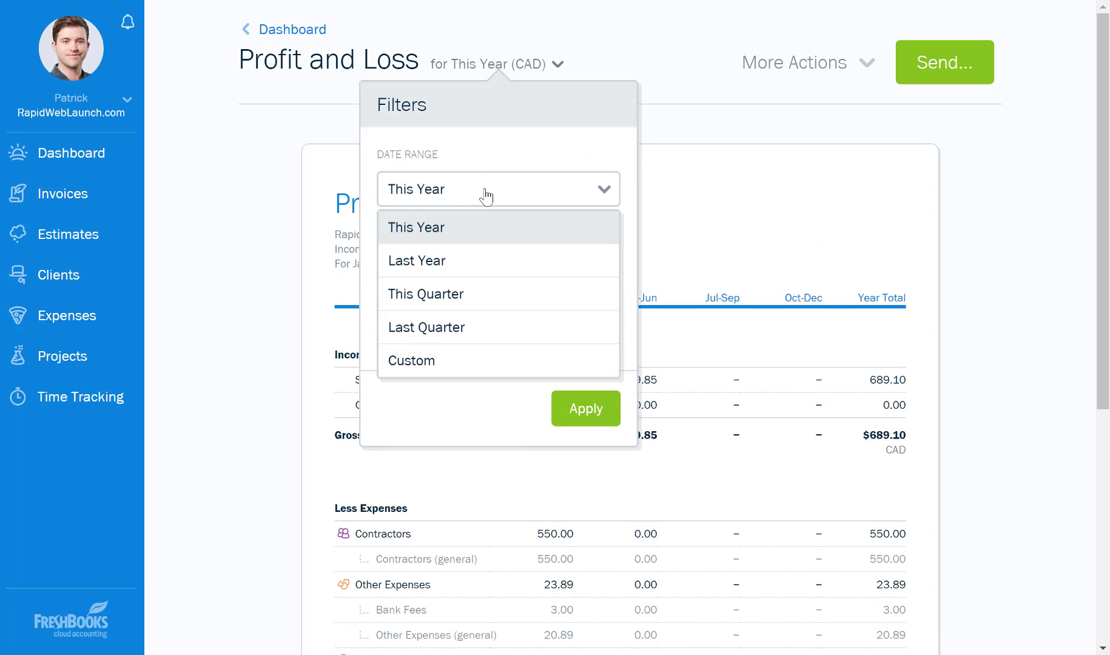
pyautogui.click(483, 331)
pyautogui.click(543, 342)
pyautogui.click(494, 401)
pyautogui.click(573, 425)
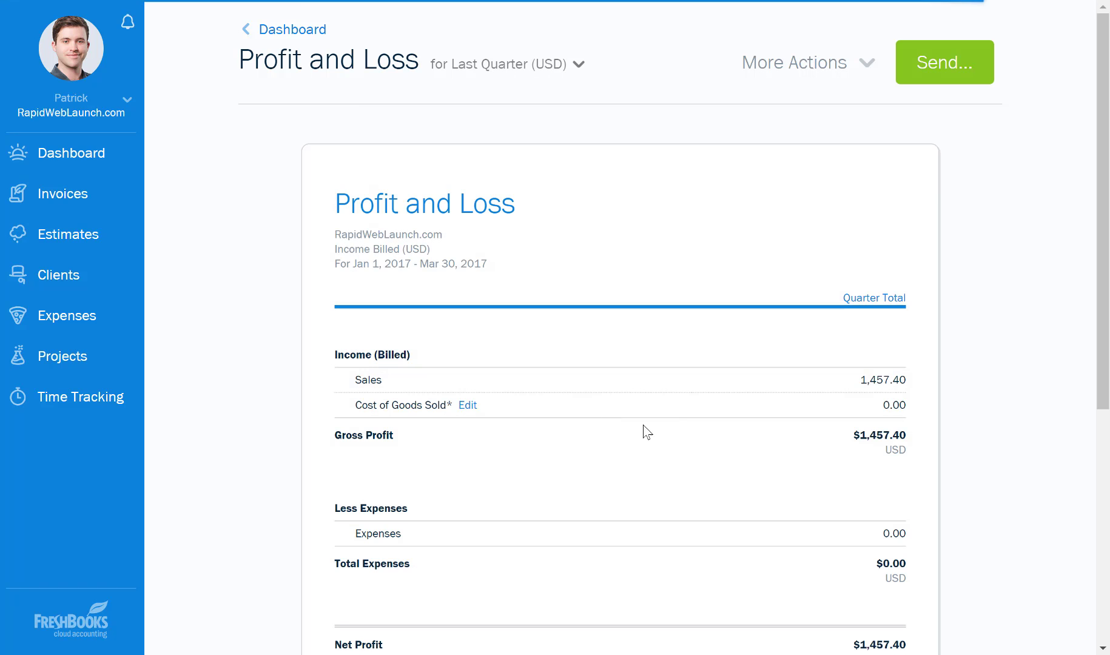
pyautogui.scroll(-3, 640, 300)
pyautogui.scroll(-2, 643, 301)
pyautogui.scroll(5, 643, 301)
# Return to the dashboard, open the Expense Report from the advanced reports and view its filter options without changing them
pyautogui.click(316, 32)
pyautogui.scroll(-12, 643, 340)
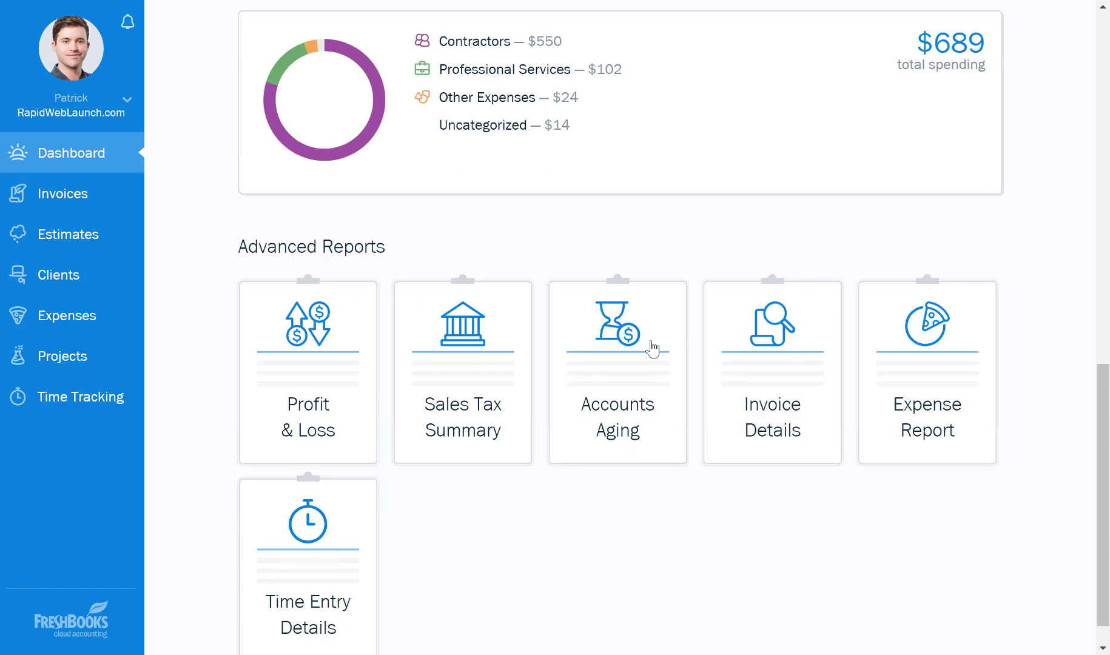
pyautogui.click(922, 320)
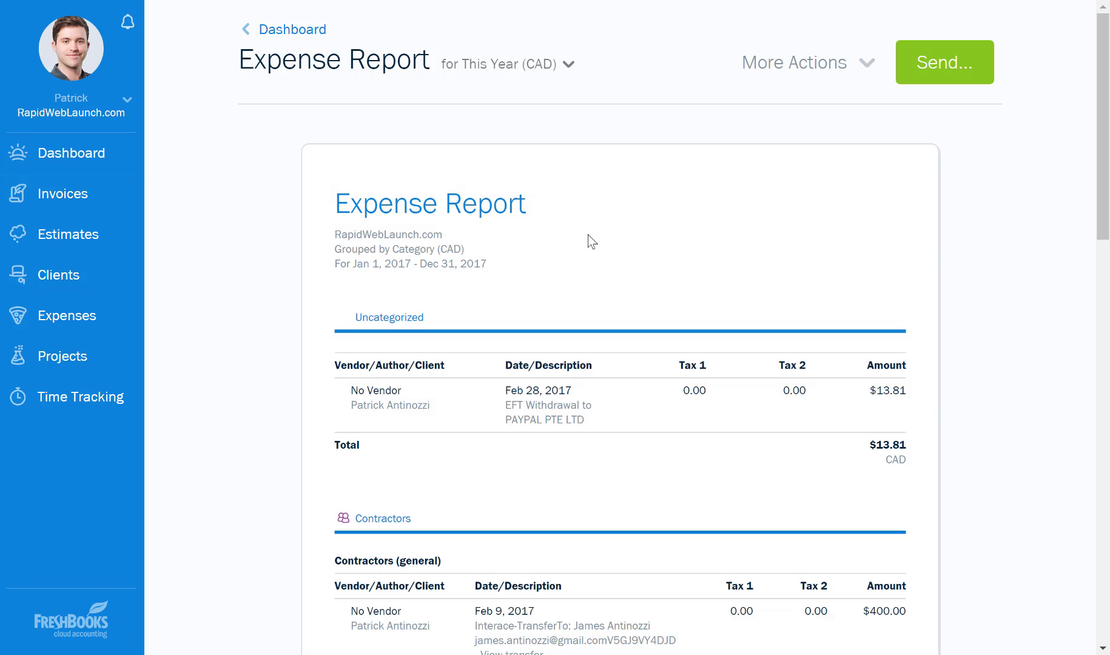
pyautogui.click(498, 68)
pyautogui.click(973, 176)
# Read through the Expense Report's entries for each expense category, from uncategorized items to professional services
pyautogui.scroll(-4, 272, 149)
pyautogui.scroll(4, 285, 171)
pyautogui.scroll(-10, 292, 169)
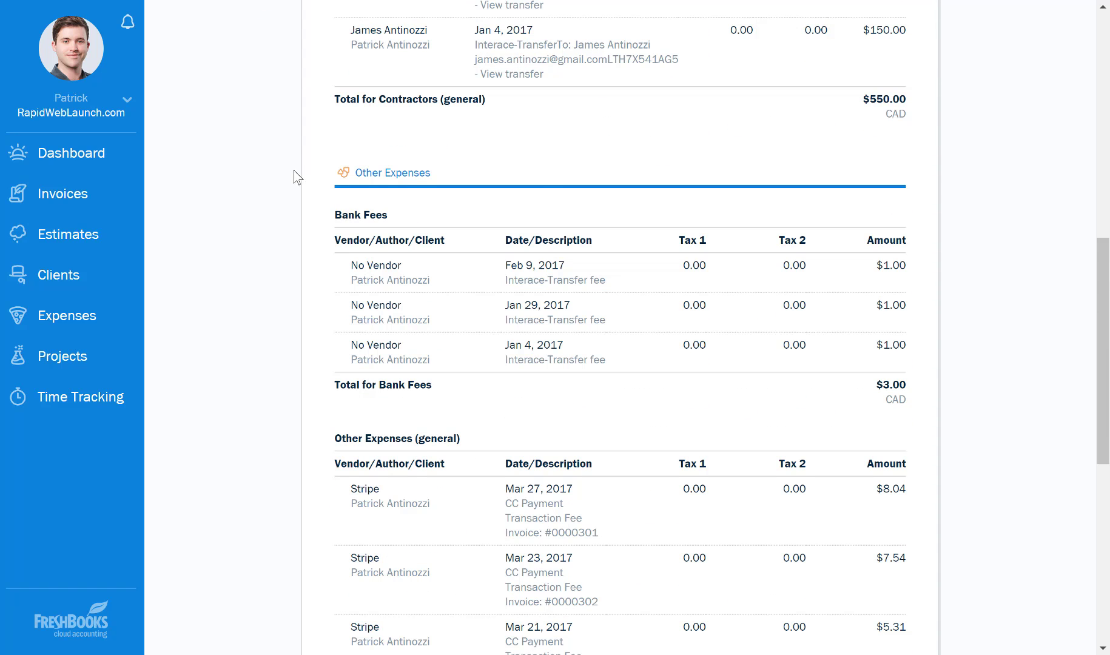
pyautogui.scroll(-5, 296, 172)
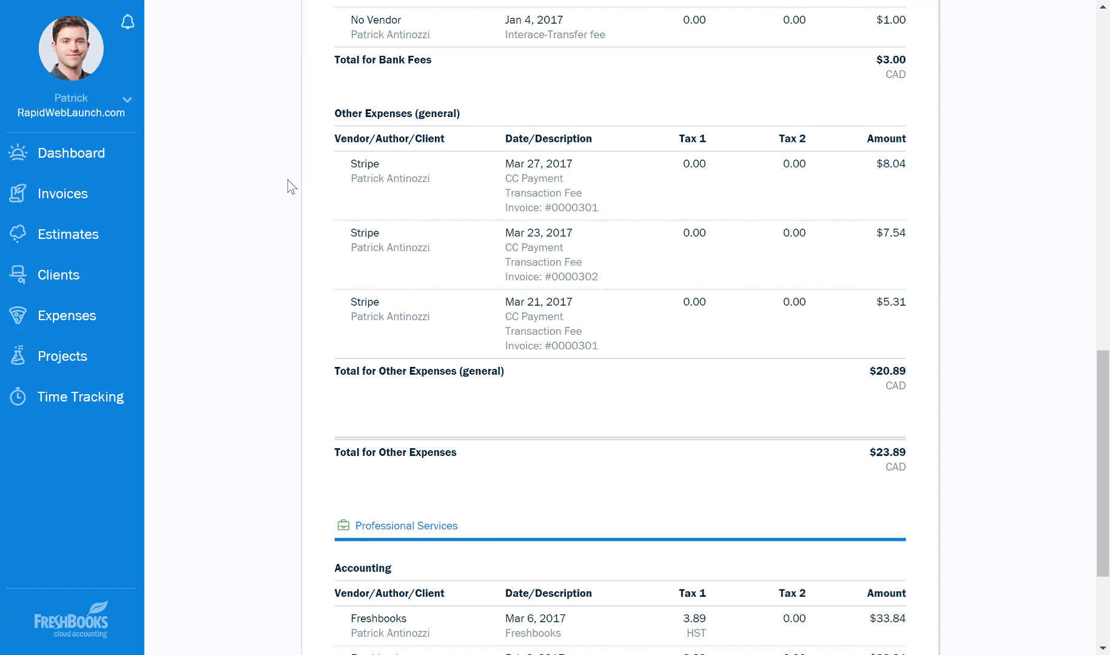
pyautogui.scroll(-3, 289, 185)
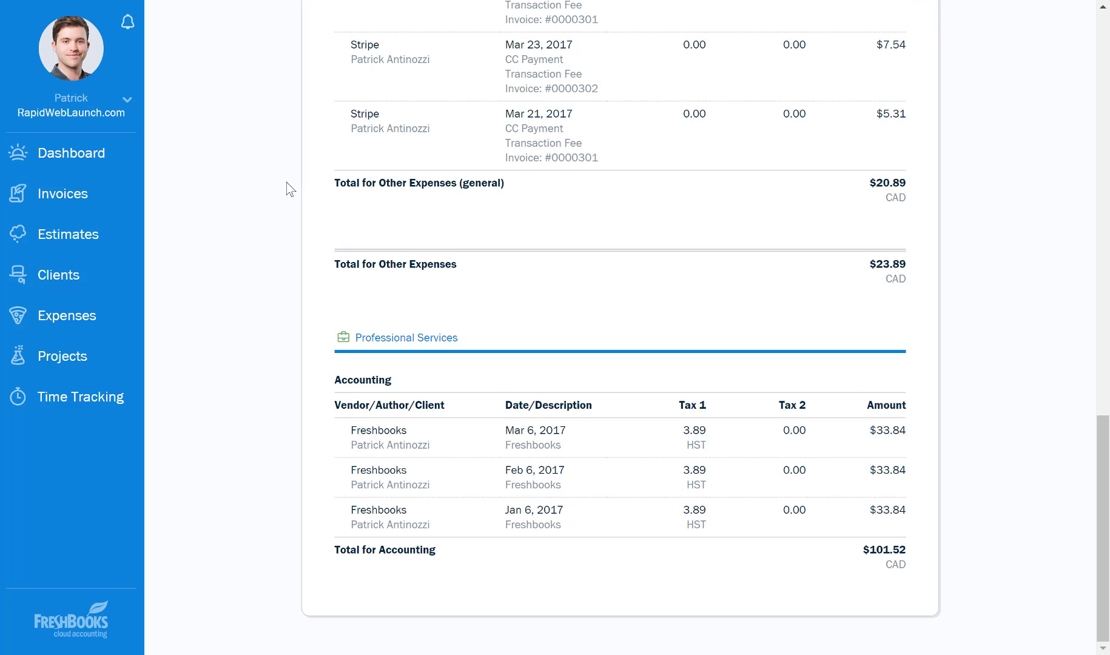
pyautogui.scroll(18, 281, 184)
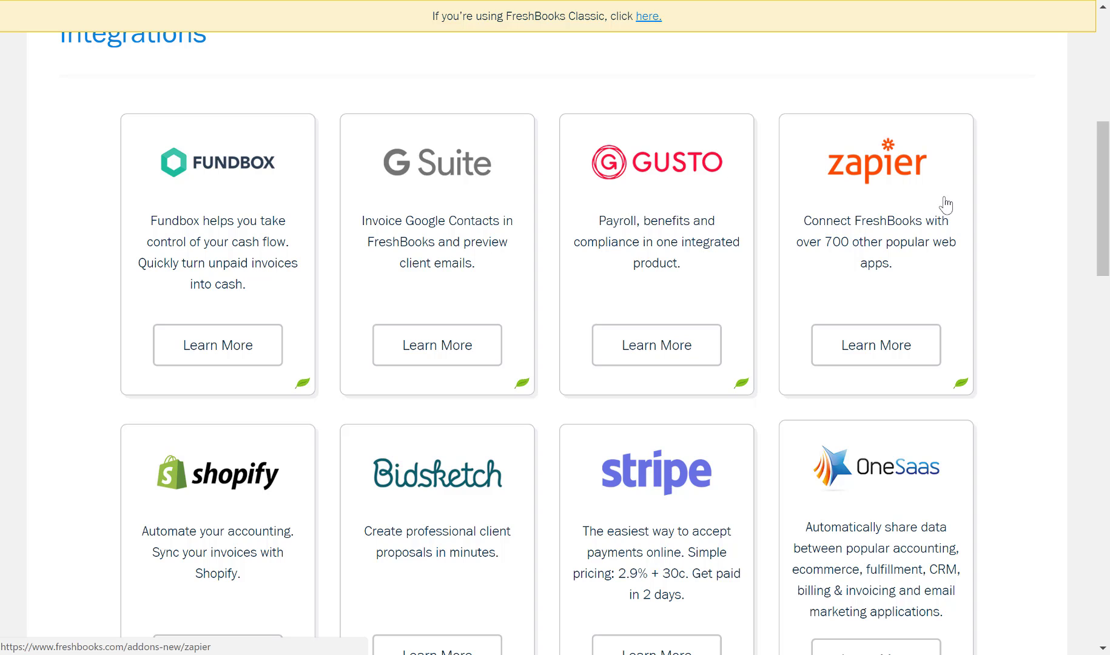
# Browse the FreshBooks integrations page to examine which third-party apps can be connected
pyautogui.scroll(-6, 945, 205)
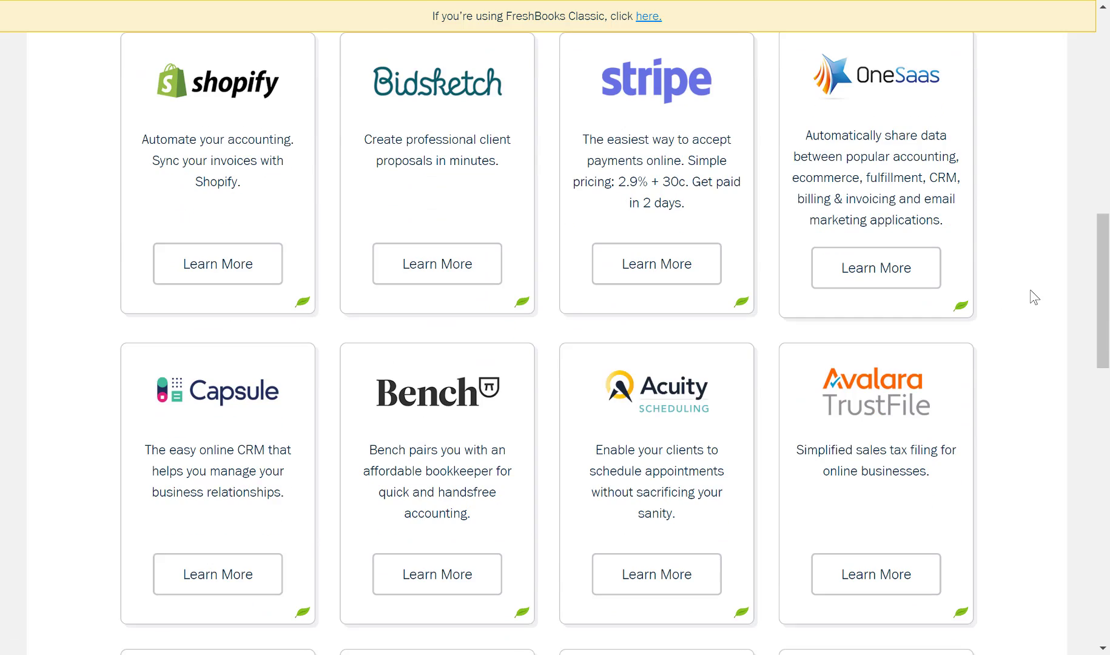
pyautogui.scroll(-2, 1035, 297)
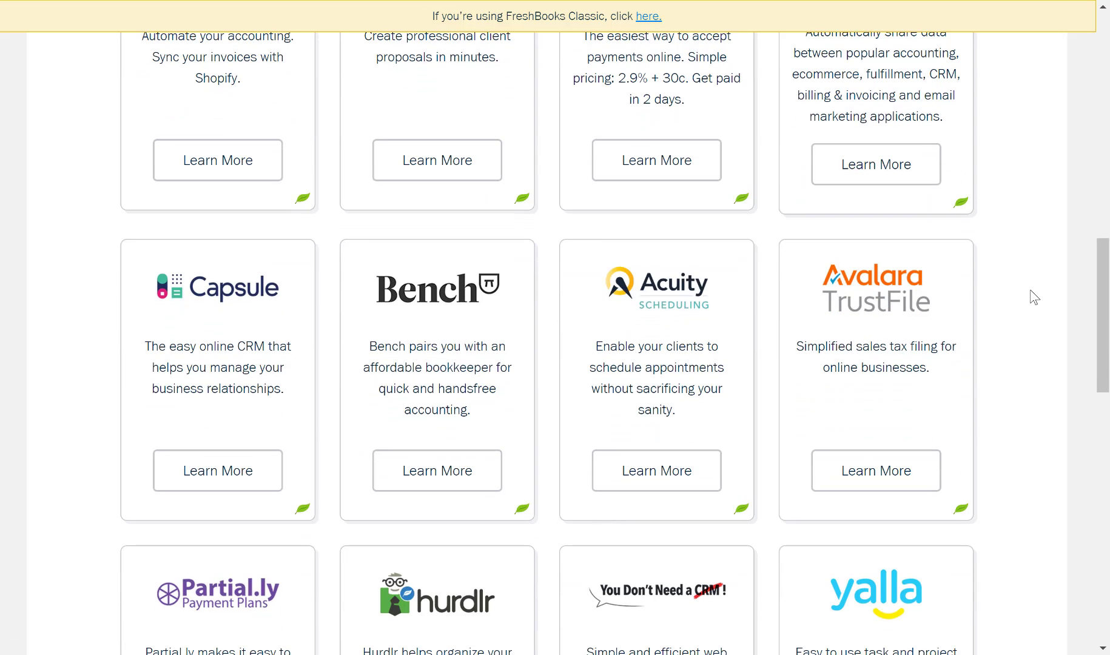
pyautogui.scroll(-1, 1034, 297)
pyautogui.scroll(-3, 1034, 297)
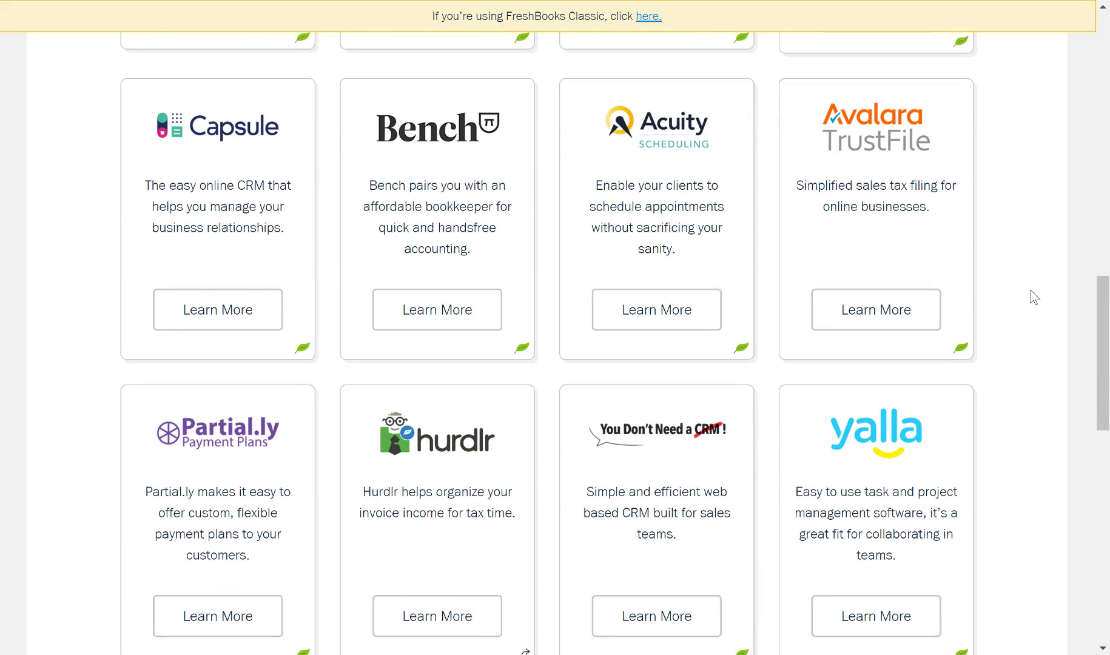
pyautogui.scroll(-2, 1034, 298)
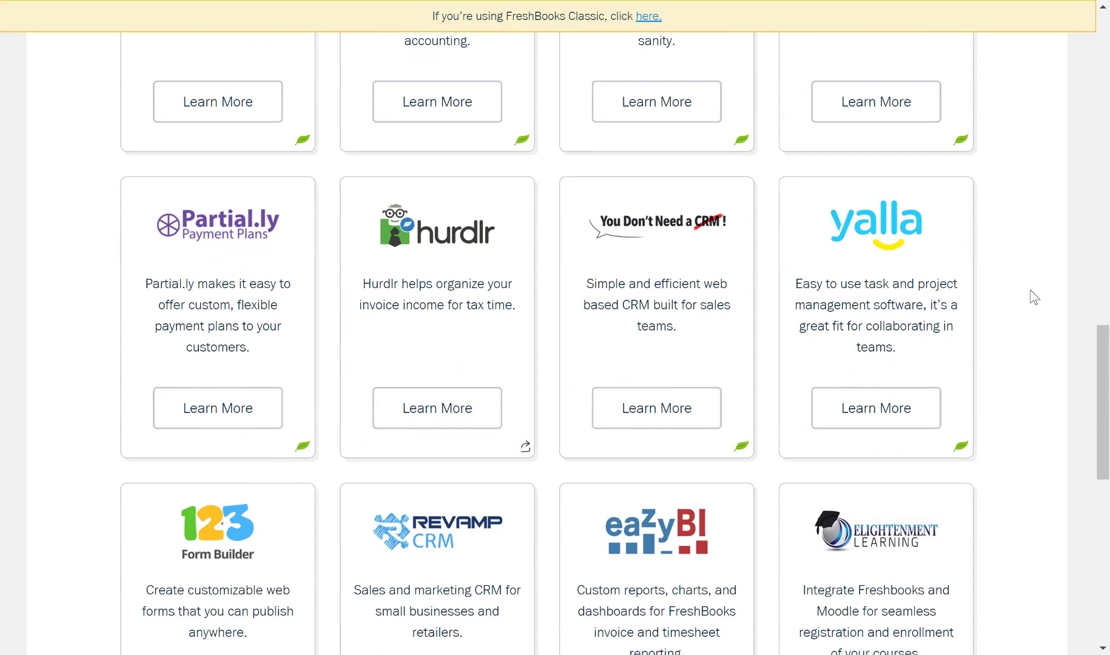
pyautogui.scroll(-1, 1034, 297)
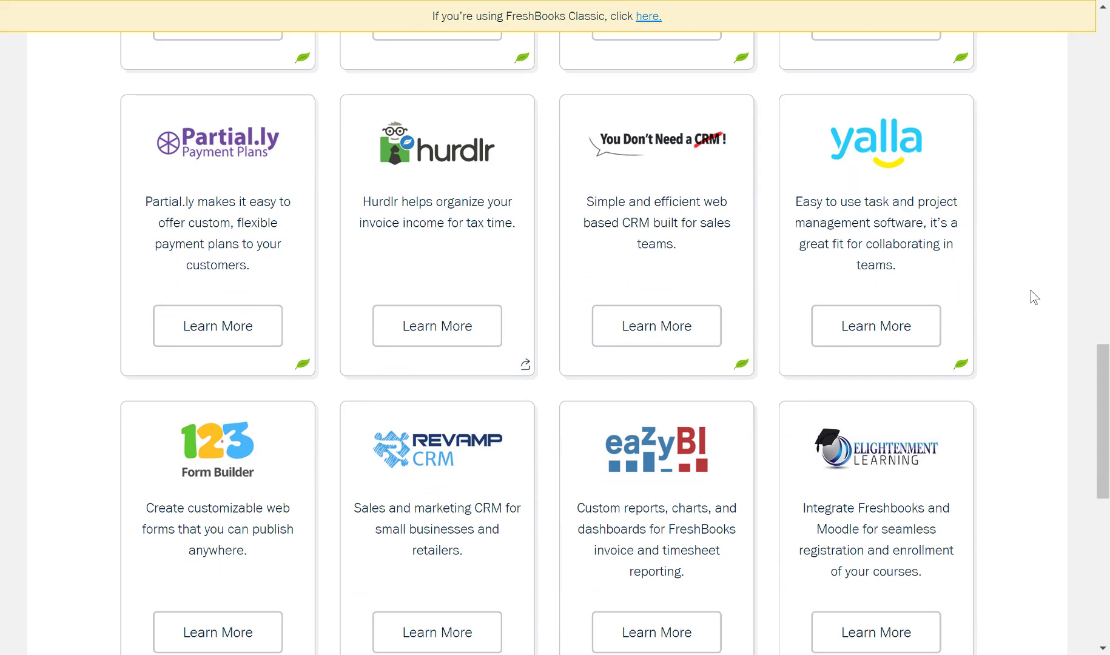
pyautogui.scroll(-1, 1034, 297)
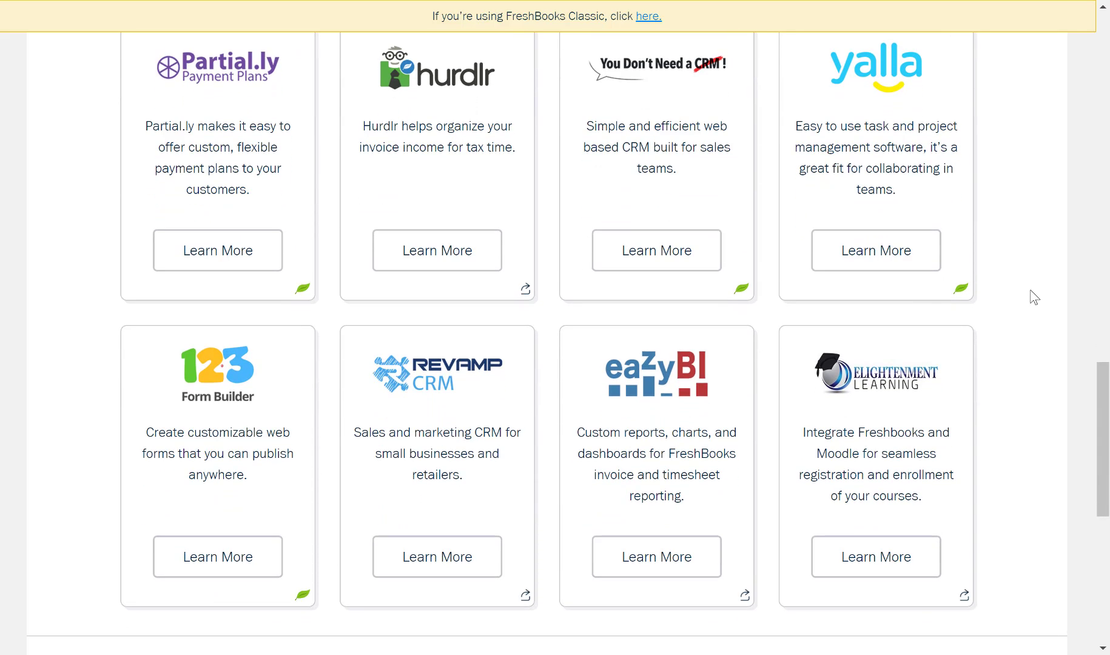
pyautogui.scroll(-1, 1034, 297)
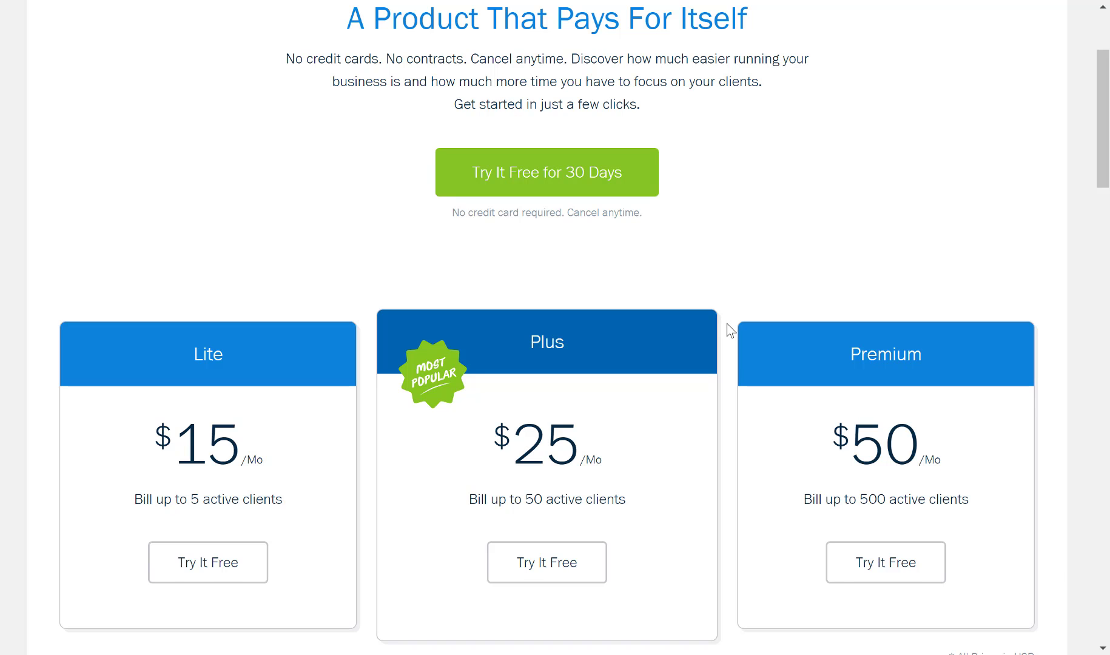
# Compare the Lite, Plus and Premium plans on the pricing page and examine the features included in all plans
pyautogui.scroll(-3, 727, 324)
pyautogui.scroll(-5, 727, 324)
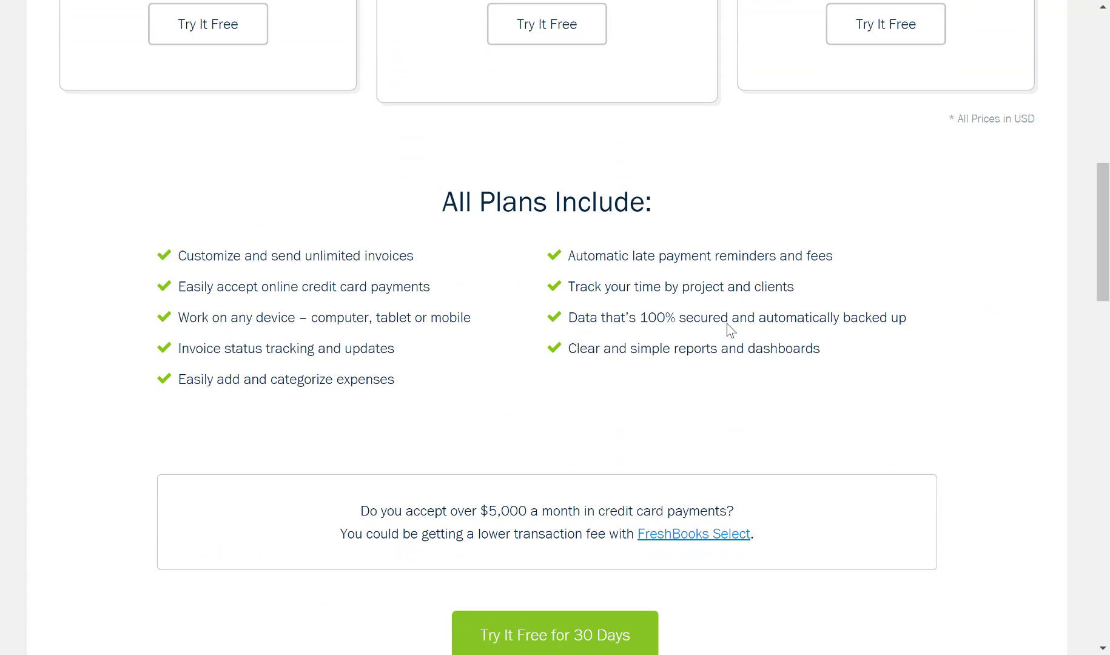
pyautogui.scroll(-1, 730, 329)
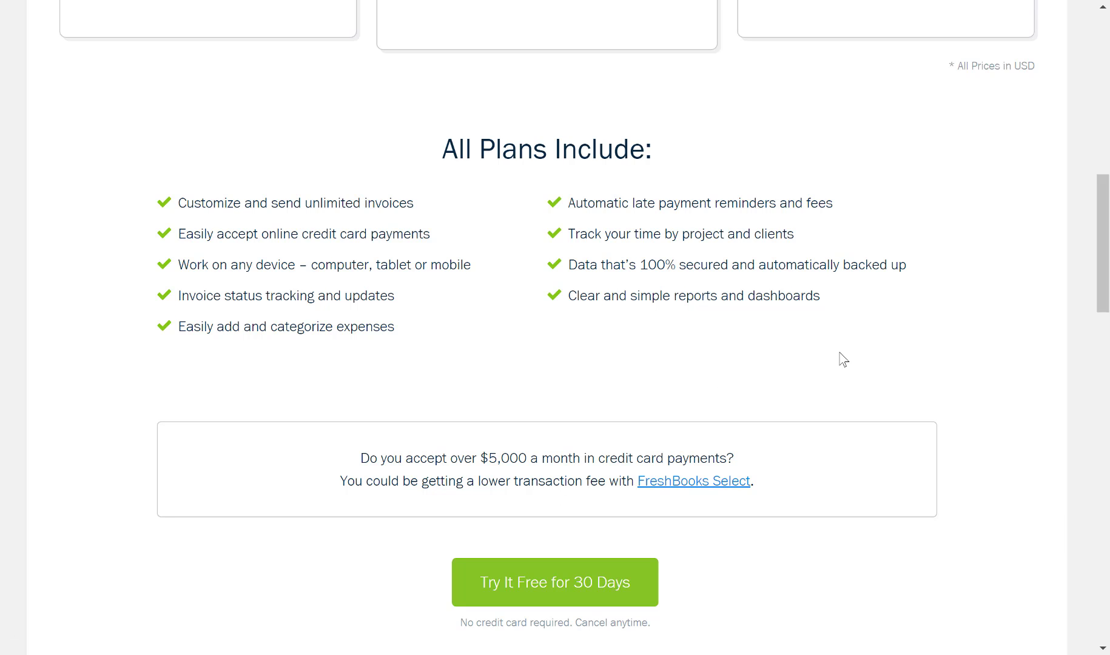
pyautogui.scroll(6, 840, 359)
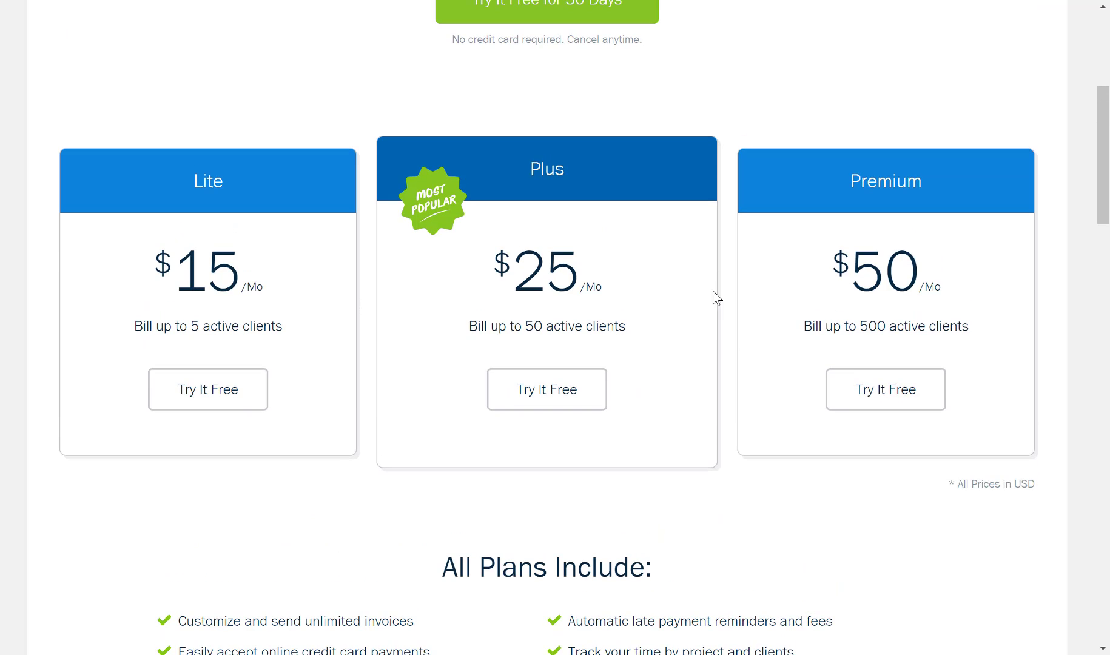
pyautogui.scroll(3, 721, 293)
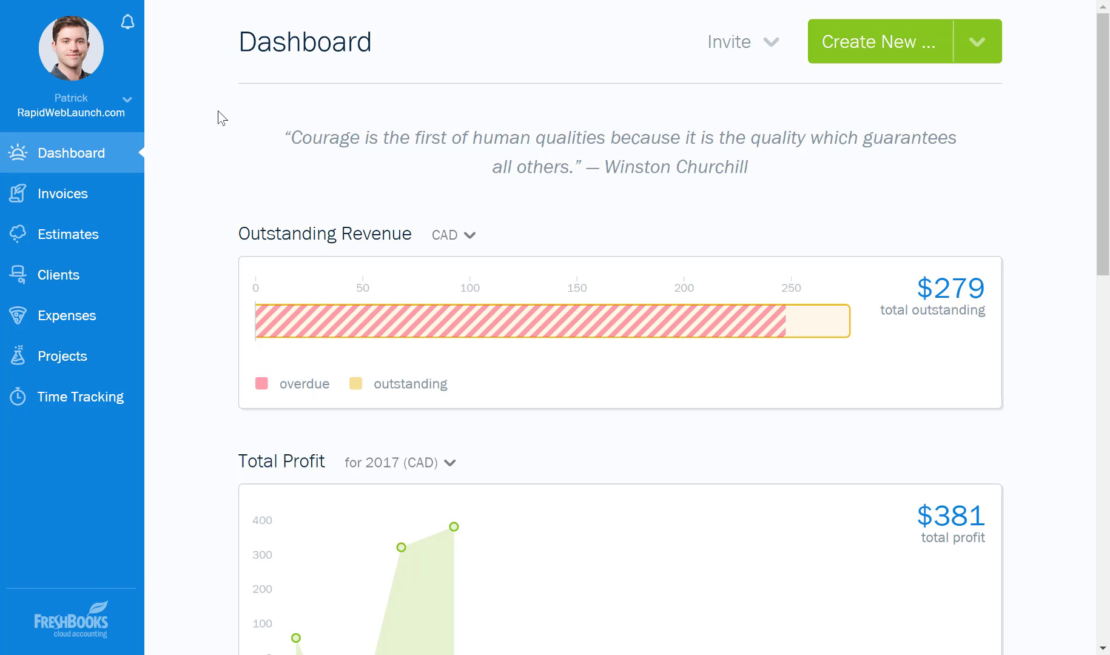
# Open the Need Help? window from the account options to view the available support channels
pyautogui.click(128, 100)
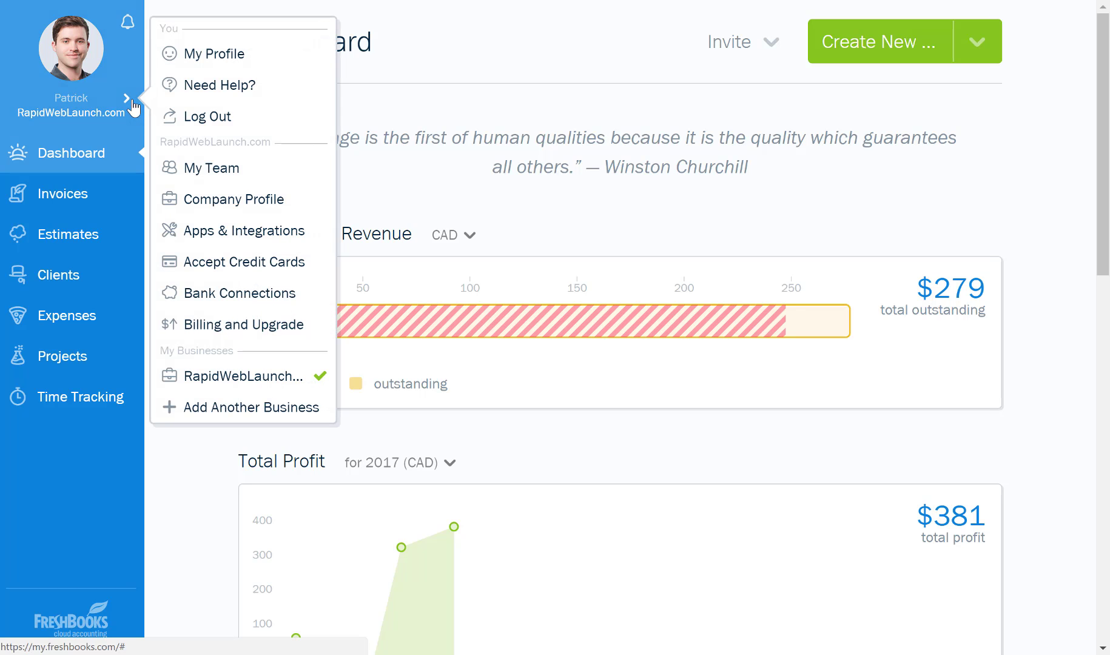
pyautogui.click(216, 91)
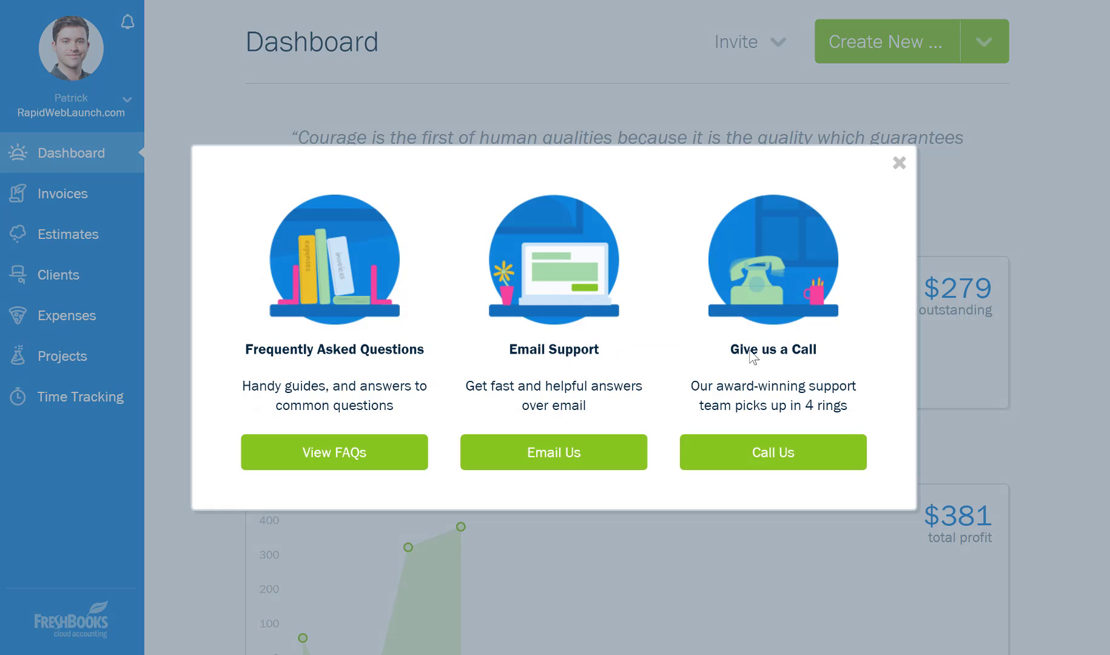
# Read the Give us a Call description in the support options and open the Frequently Asked Questions page
pyautogui.moveTo(689, 387); pyautogui.dragTo(864, 405)
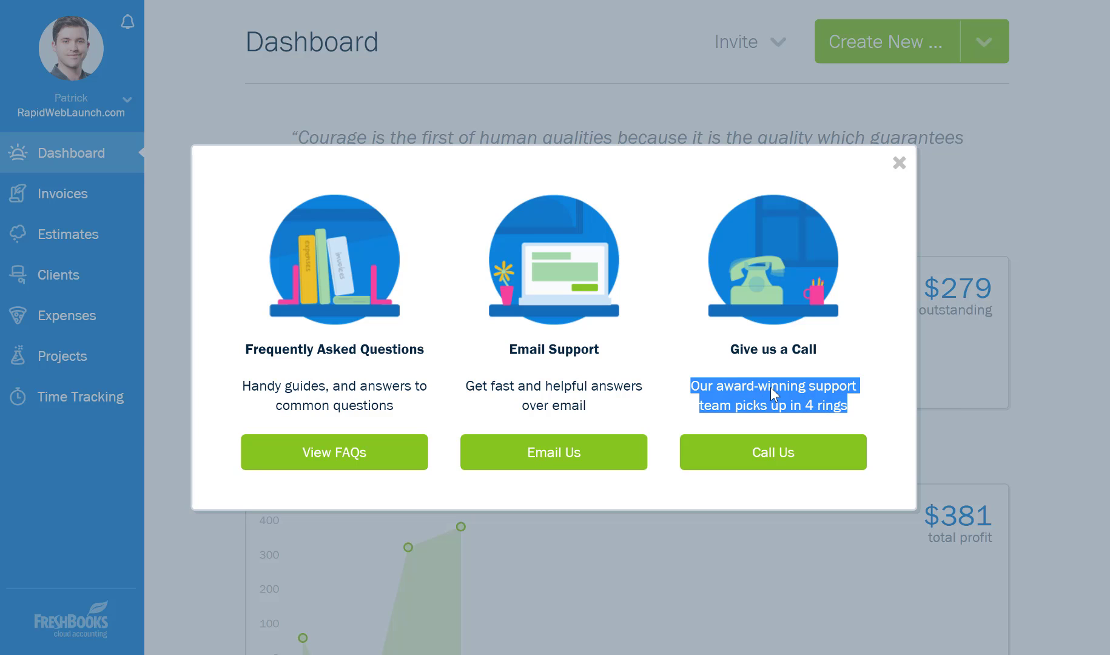
pyautogui.click(719, 348)
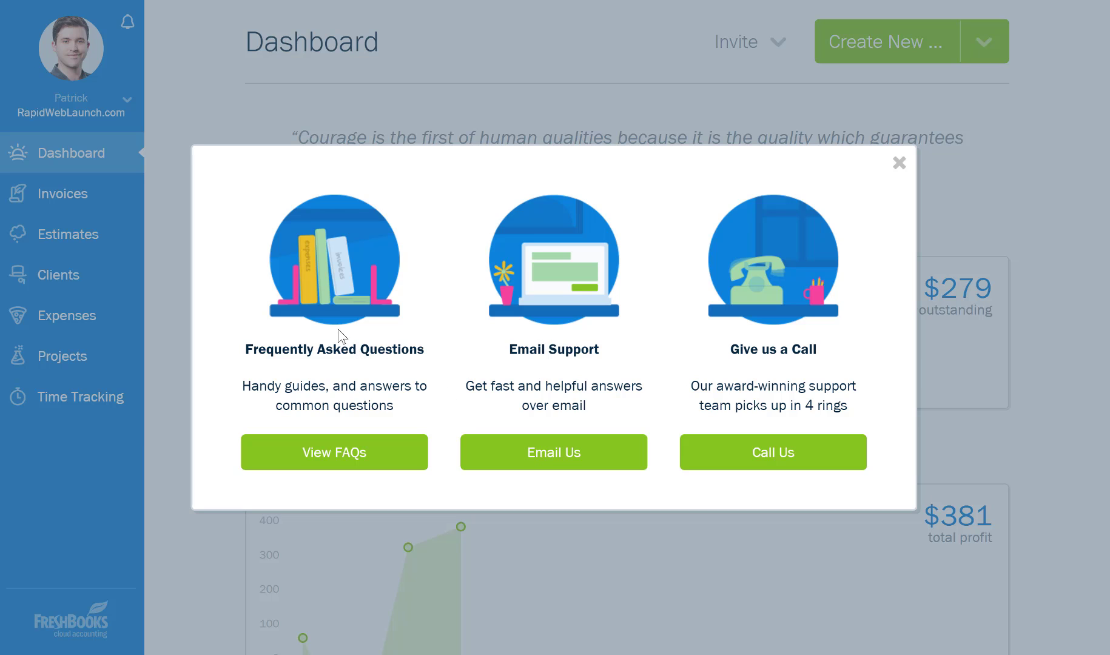
pyautogui.click(345, 466)
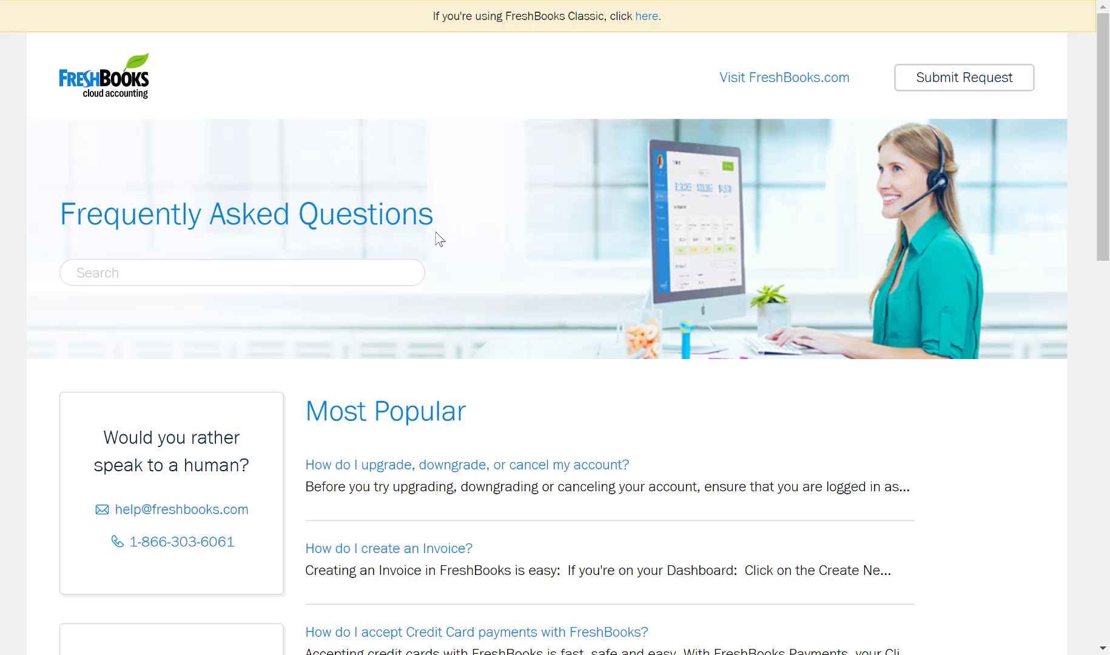
# Examine the FAQ page's search field, most popular questions, help topic categories and support contact options
pyautogui.scroll(-8, 419, 234)
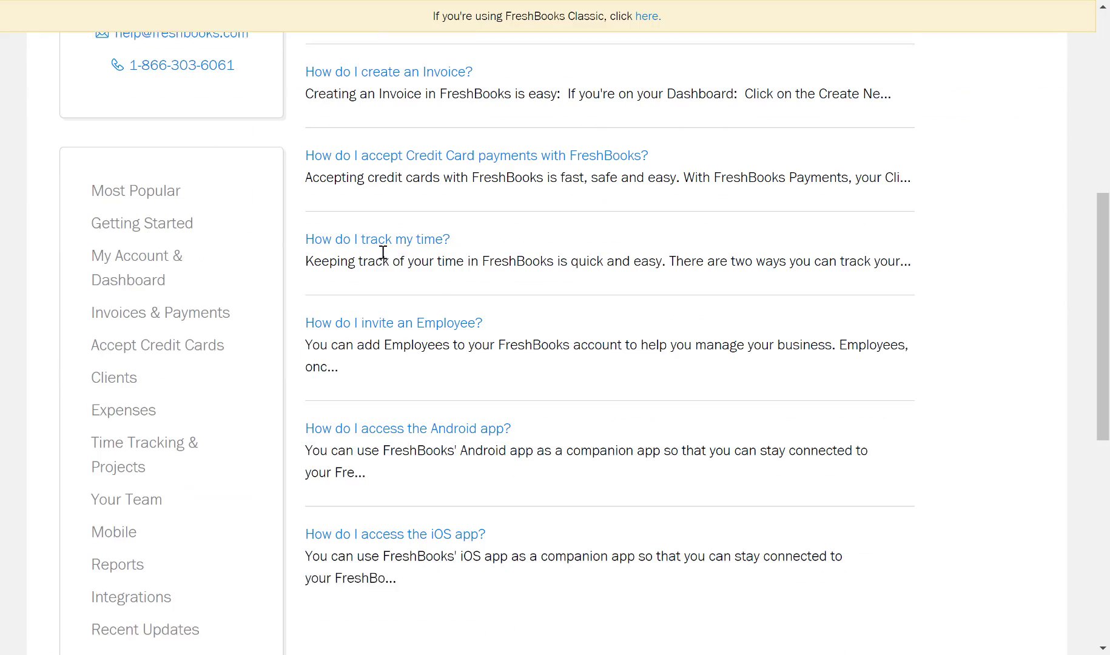
pyautogui.scroll(-5, 198, 263)
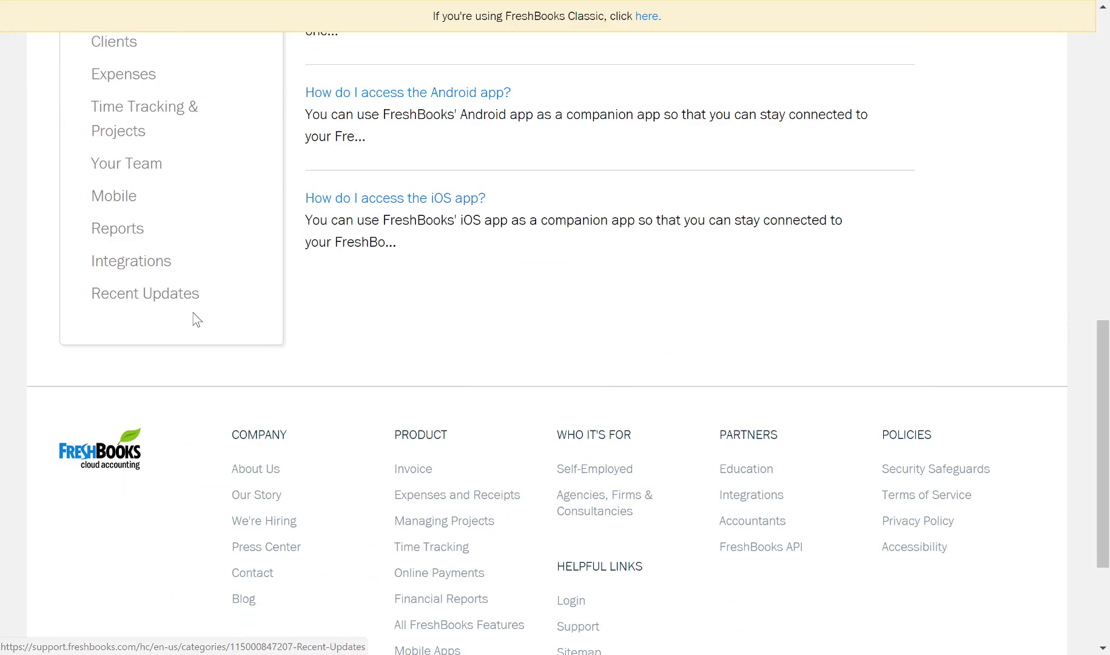
pyautogui.scroll(8, 209, 309)
pyautogui.scroll(5, 220, 302)
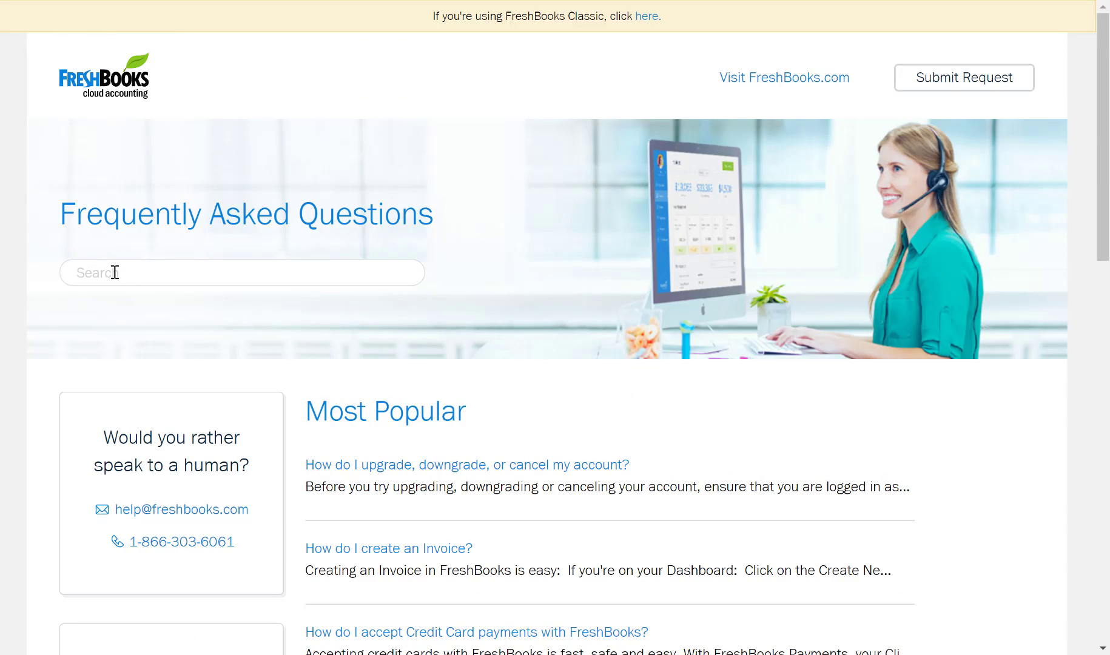
pyautogui.click(109, 274)
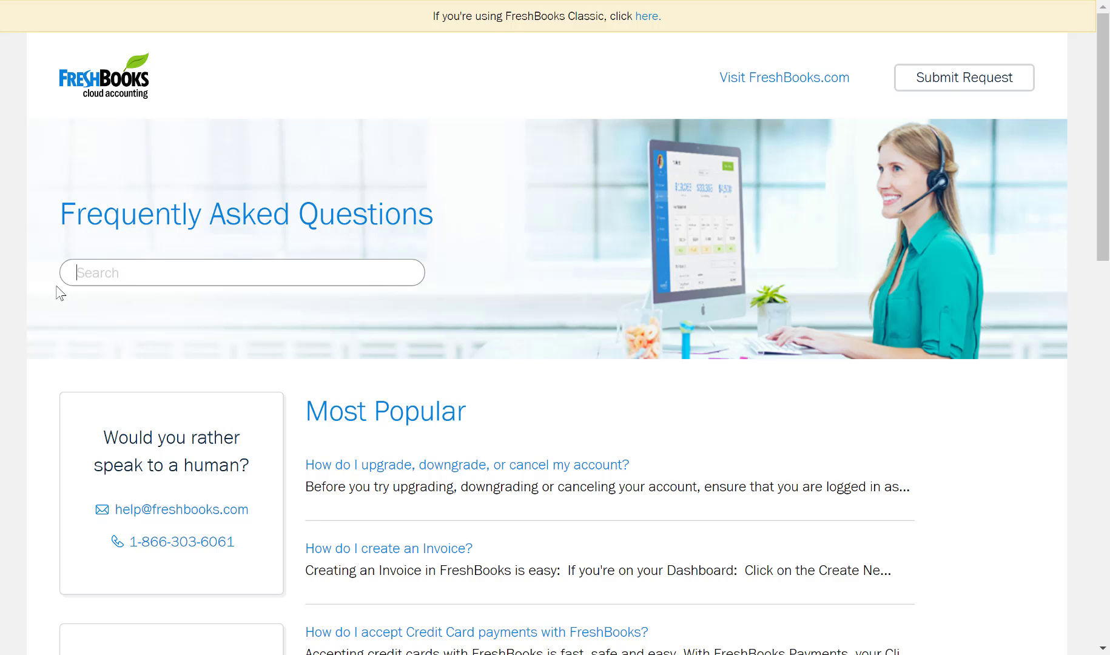
pyautogui.scroll(-4, 328, 296)
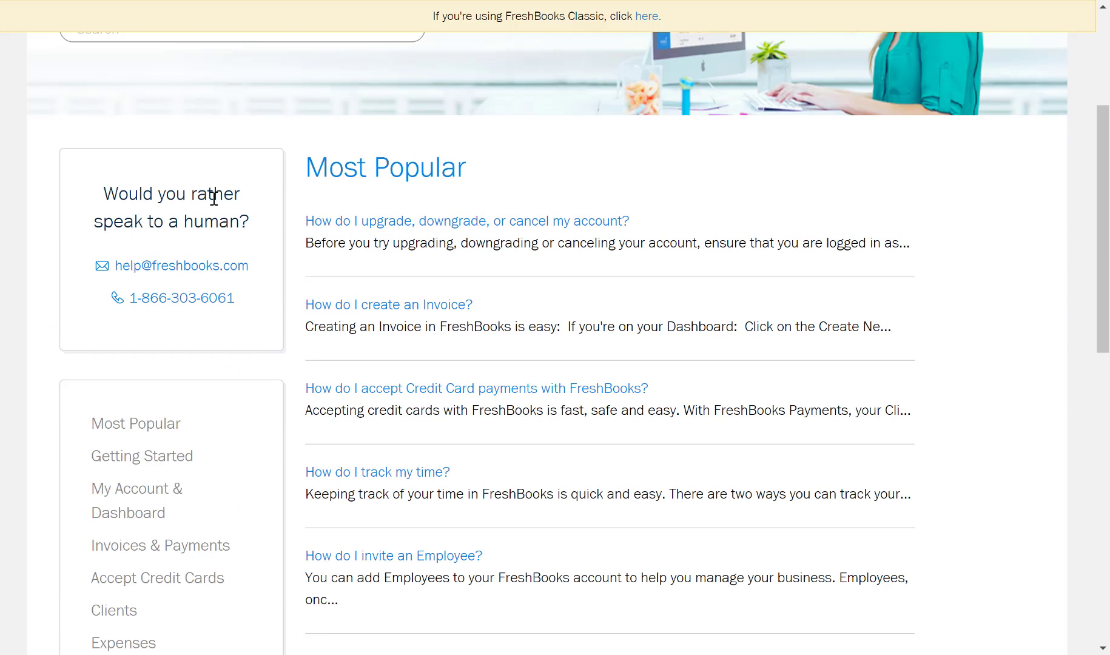
pyautogui.scroll(-4, 394, 285)
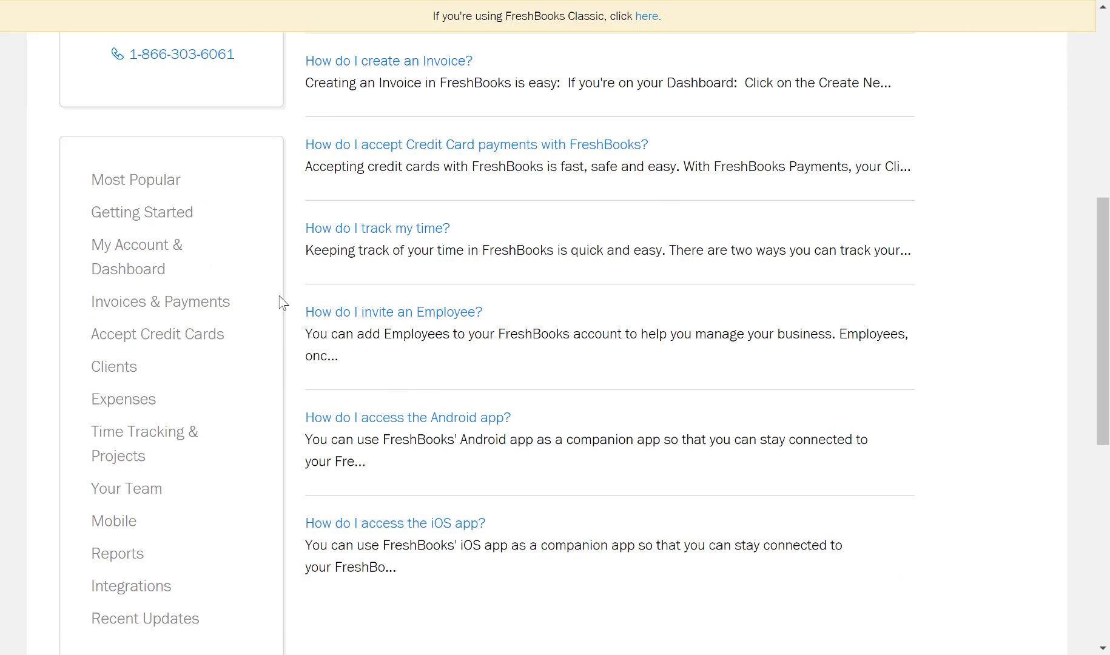
pyautogui.scroll(-3, 285, 297)
pyautogui.scroll(11, 302, 362)
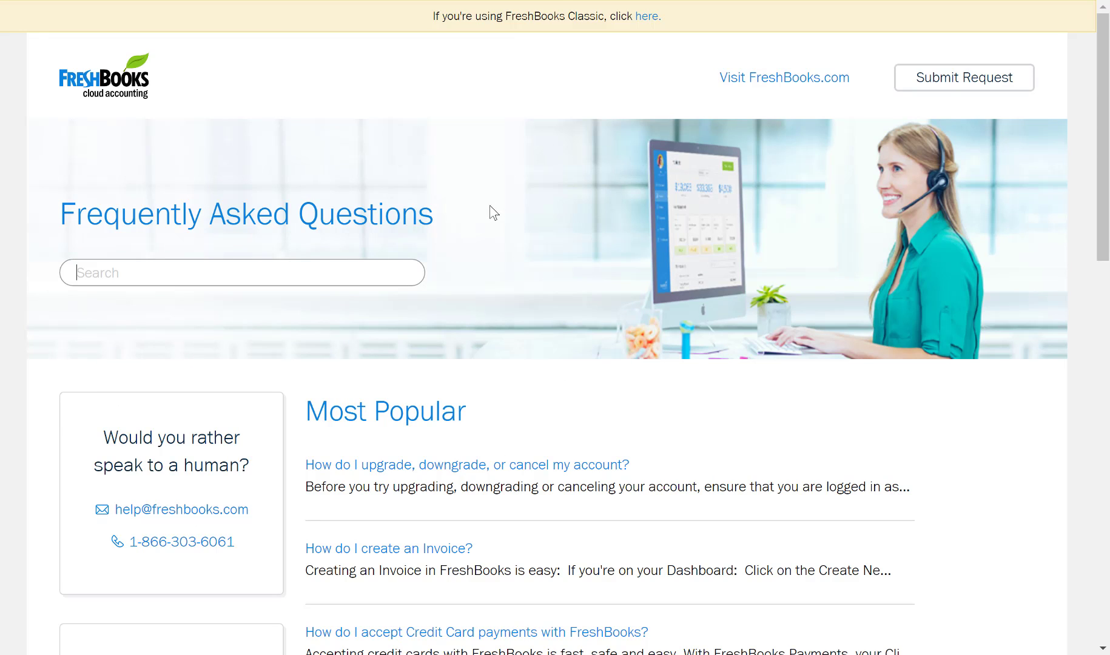
pyautogui.scroll(-4, 448, 225)
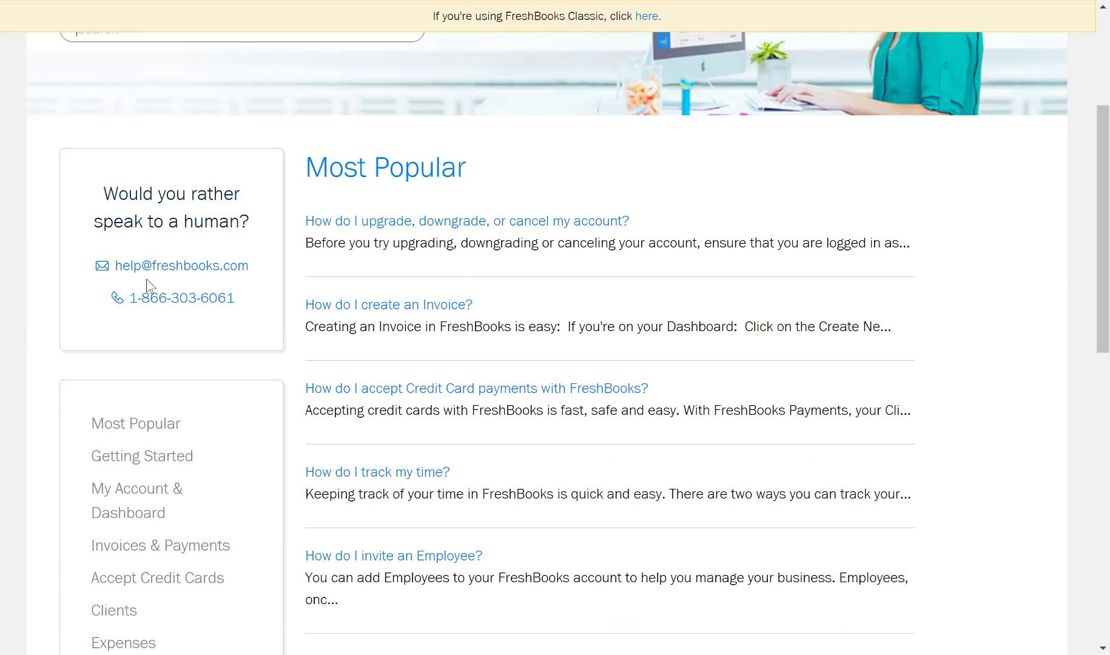
pyautogui.scroll(-5, 285, 358)
pyautogui.scroll(9, 286, 365)
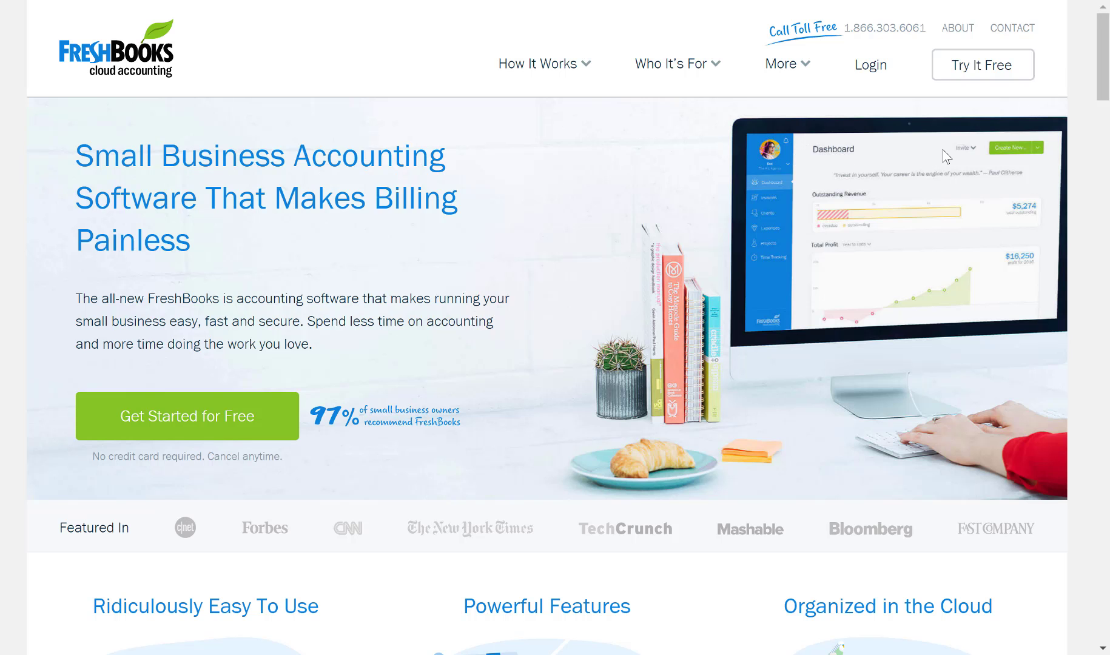
# Skim the FreshBooks homepage as far as the Easy Invoicing feature section and return to its beginning
pyautogui.moveTo(1108, 66); pyautogui.dragTo(1102, 171)
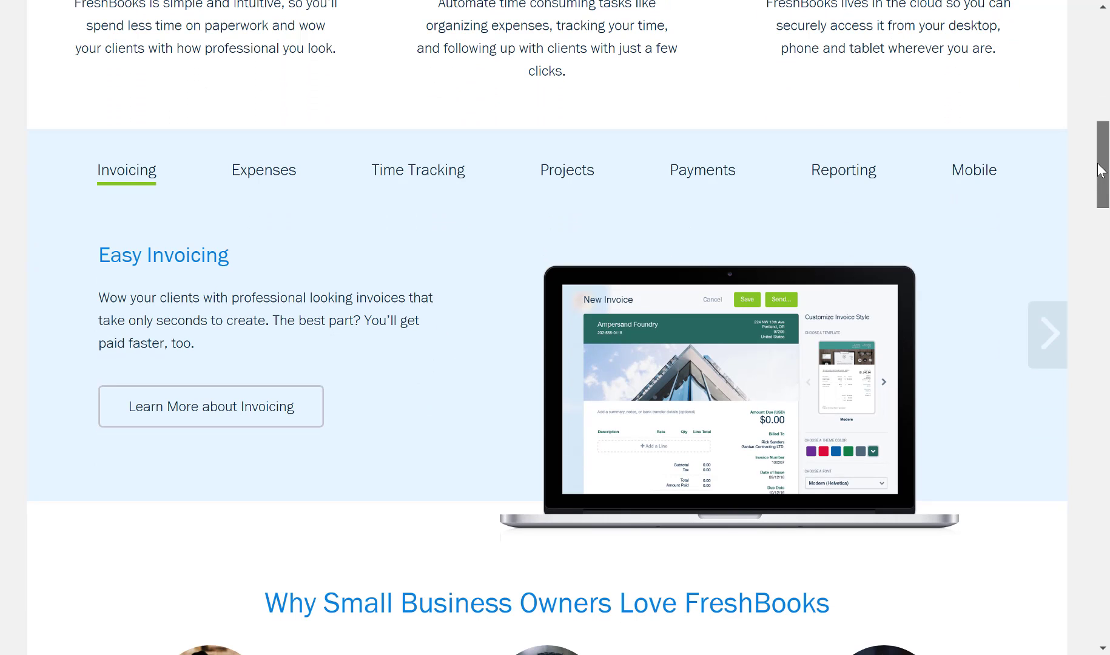
pyautogui.moveTo(1097, 162); pyautogui.dragTo(1108, 26)
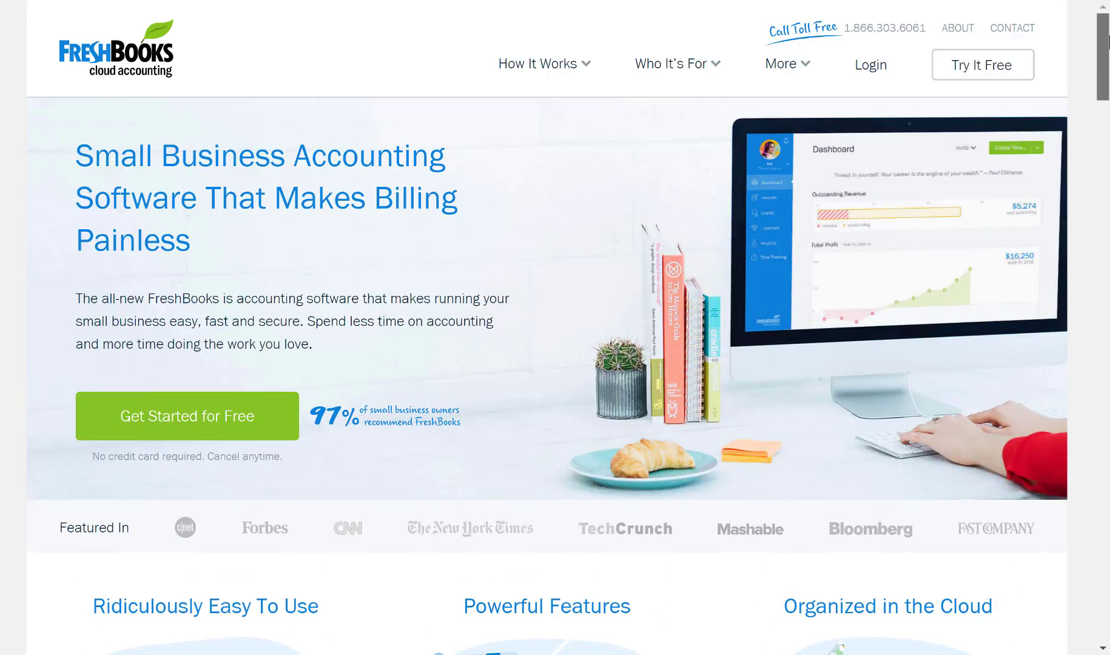